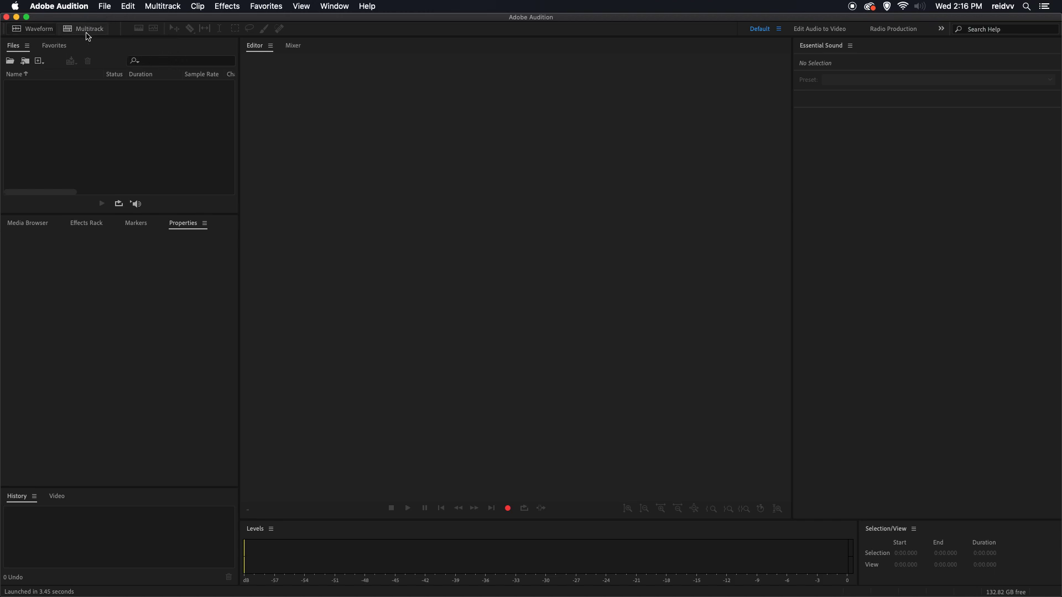
- Create a stereo 48000 Hz audio file named Good Neighbor VO and record the voice-over into it
left_click(47, 35)
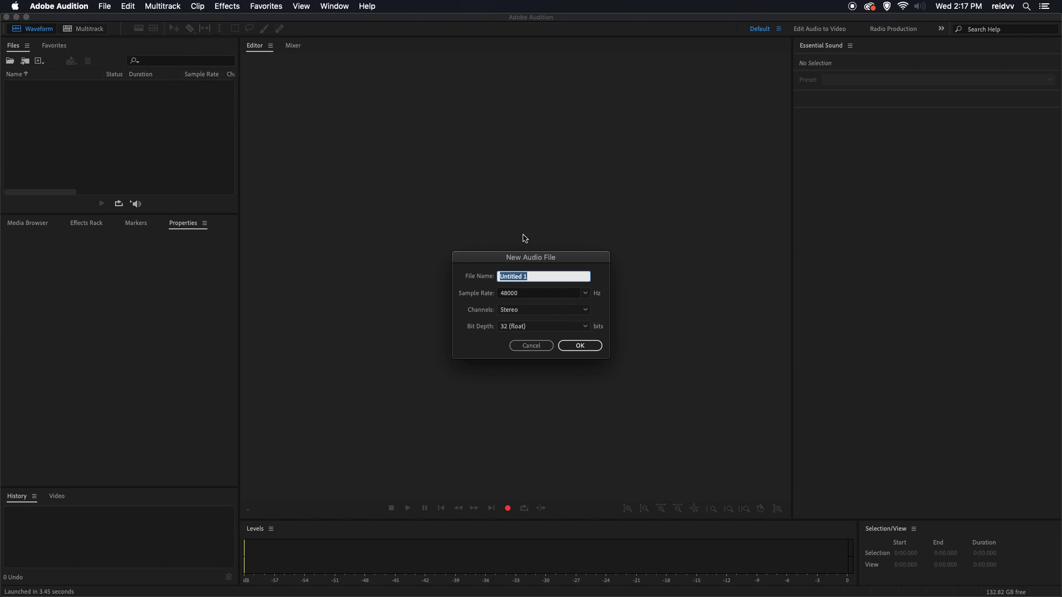
type("Good Neighbor VO")
left_click(580, 346)
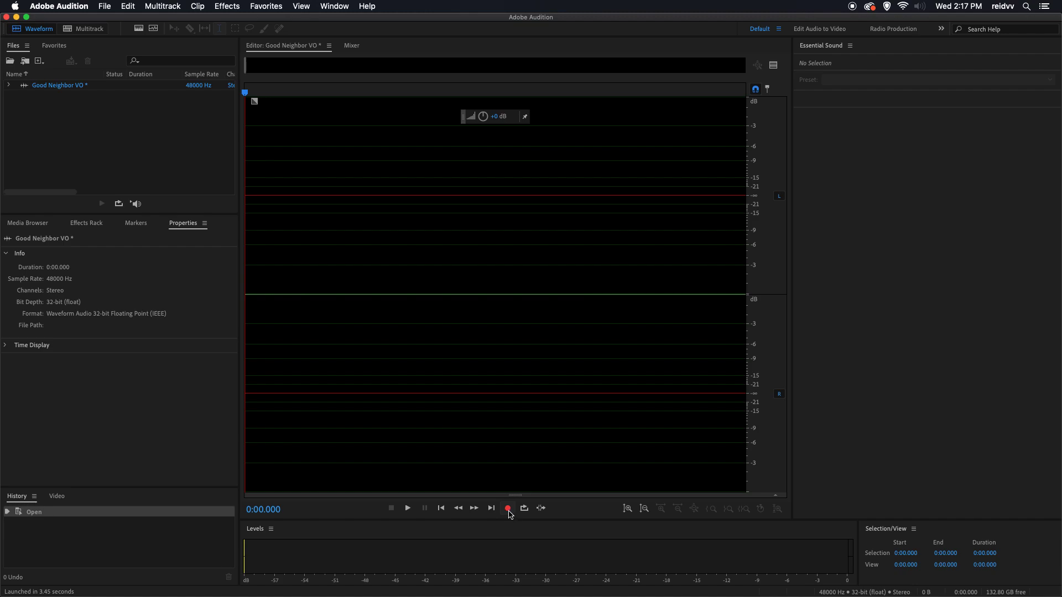
left_click(508, 512)
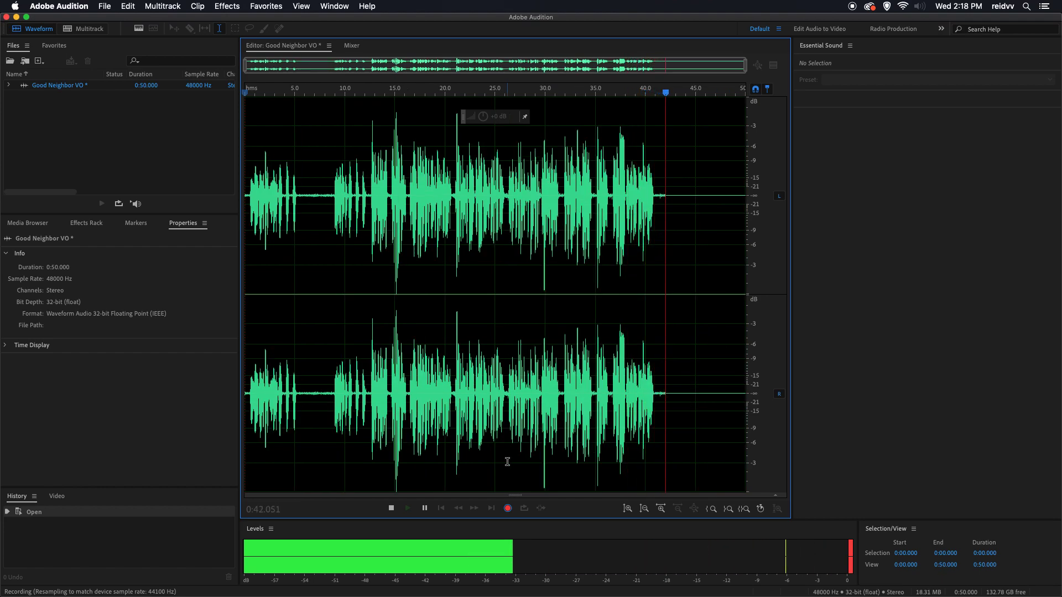
left_click(508, 509)
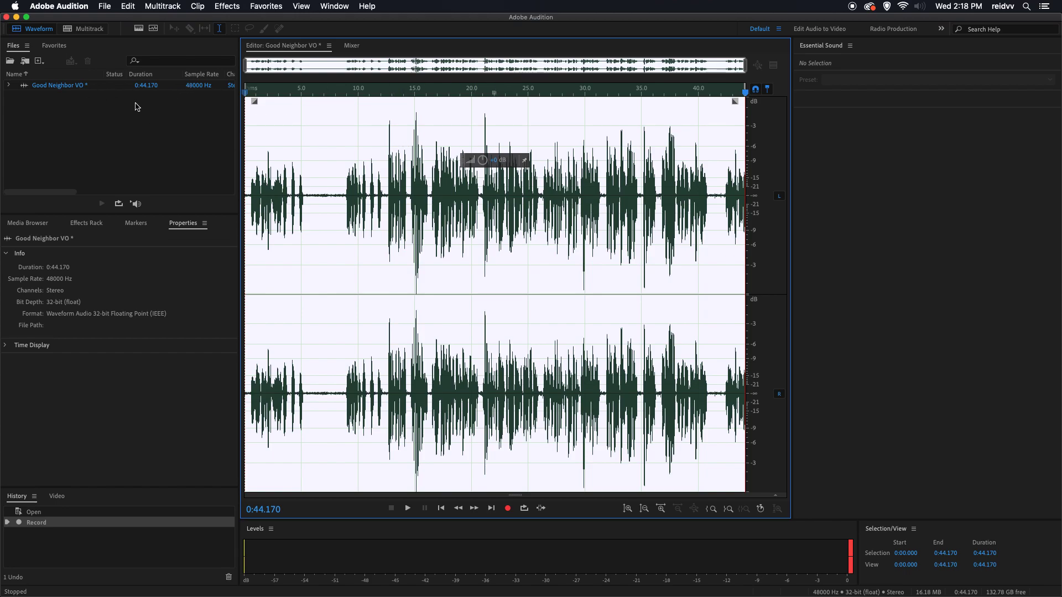
- Capture a noise print from the speech-free gap between about 5.6 and 8.5 seconds of the recording
left_click(281, 198)
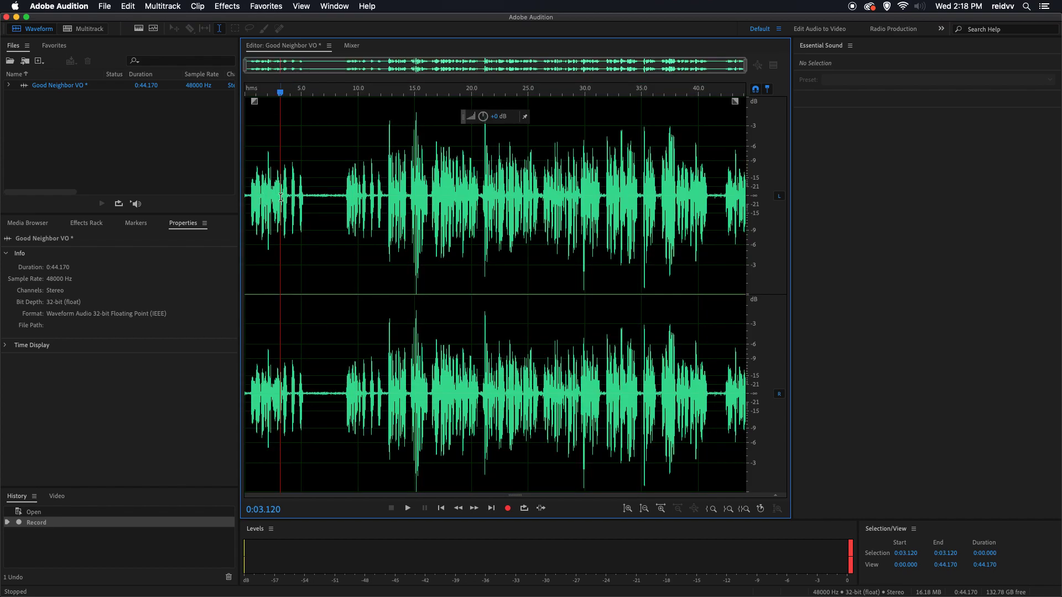
key("space")
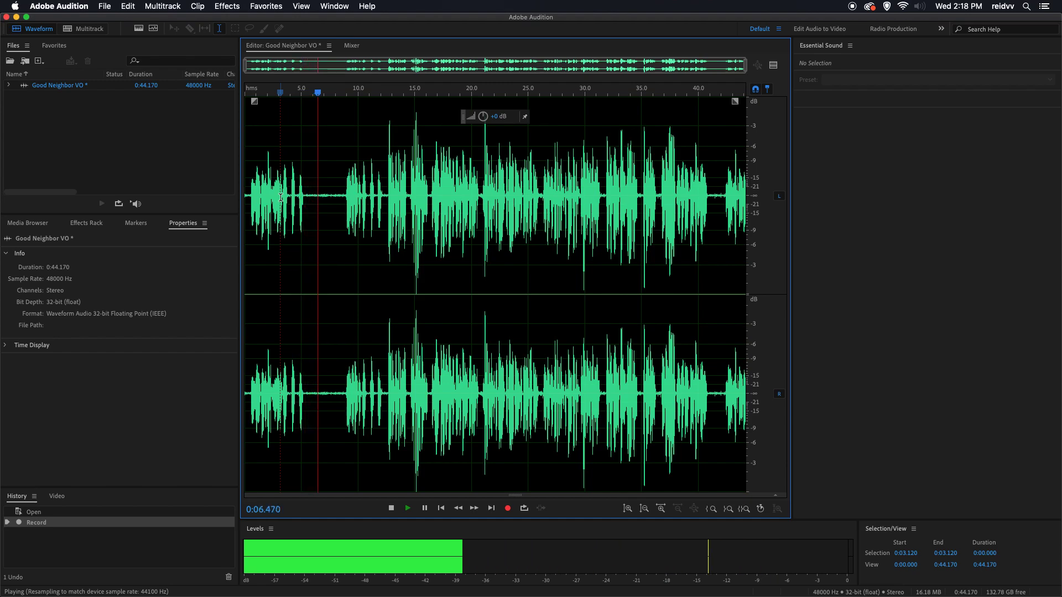
key("space")
left_click_drag(308, 197, 340, 193)
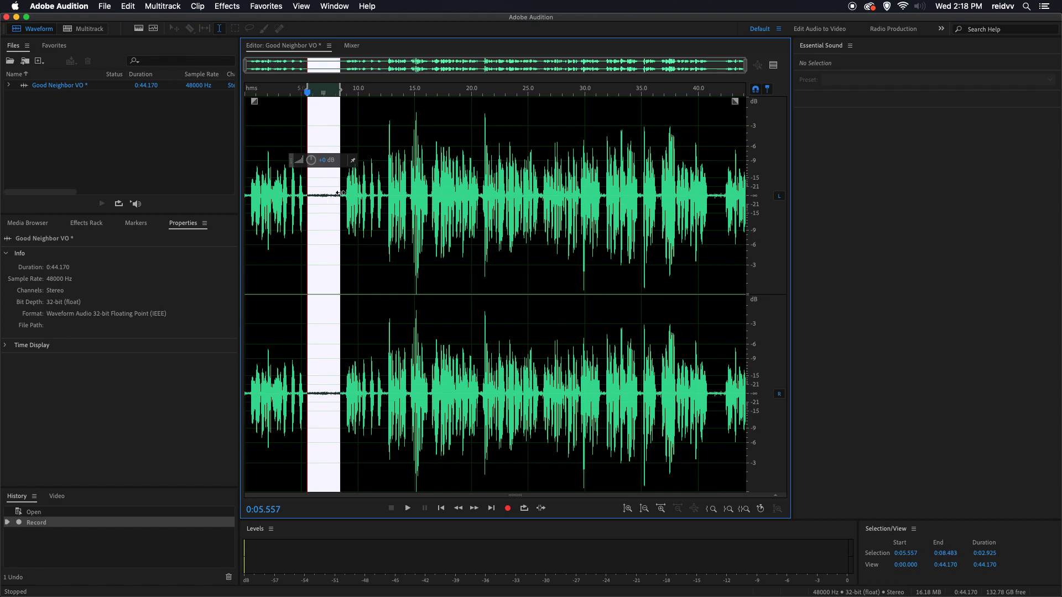
left_click(232, 7)
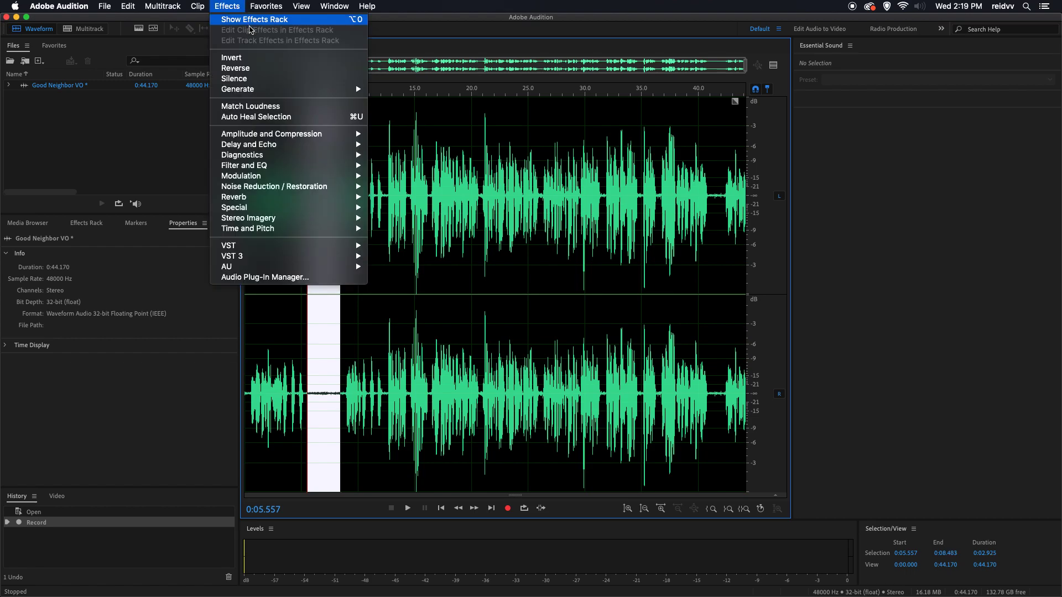
mouse_move(301, 187)
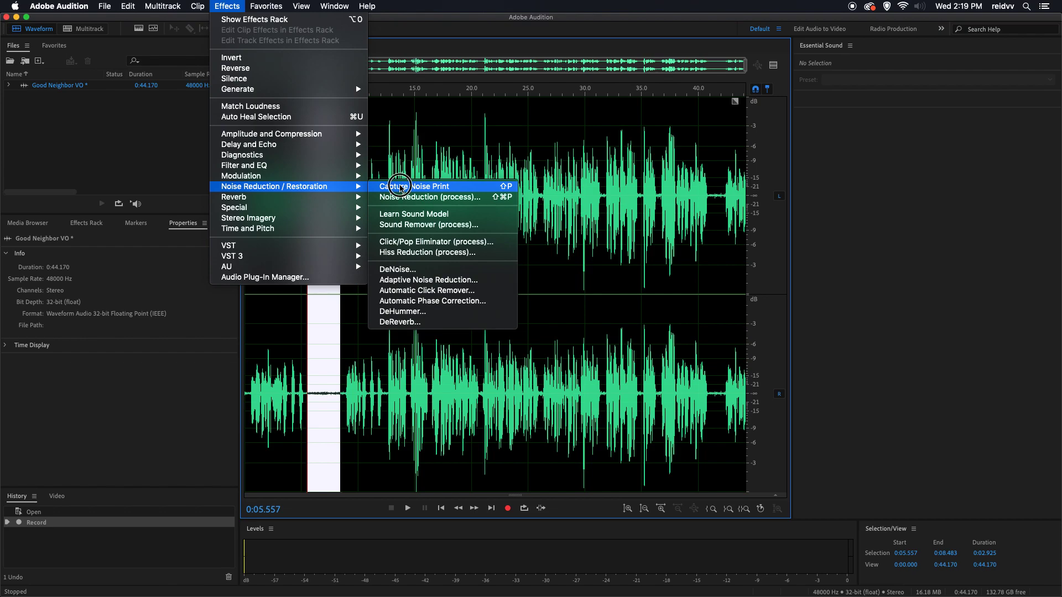
left_click(401, 187)
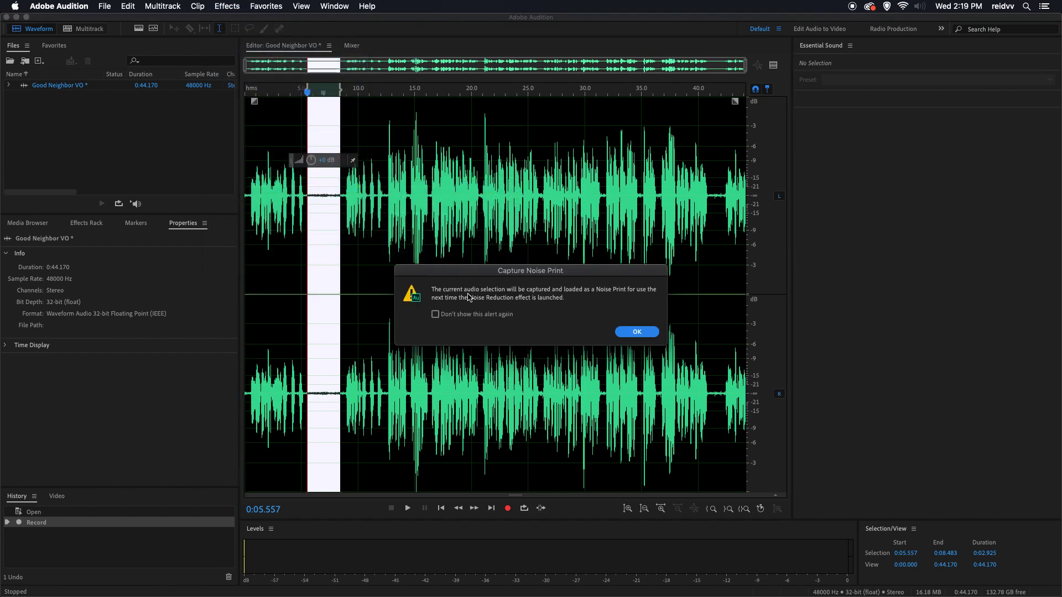
left_click(638, 332)
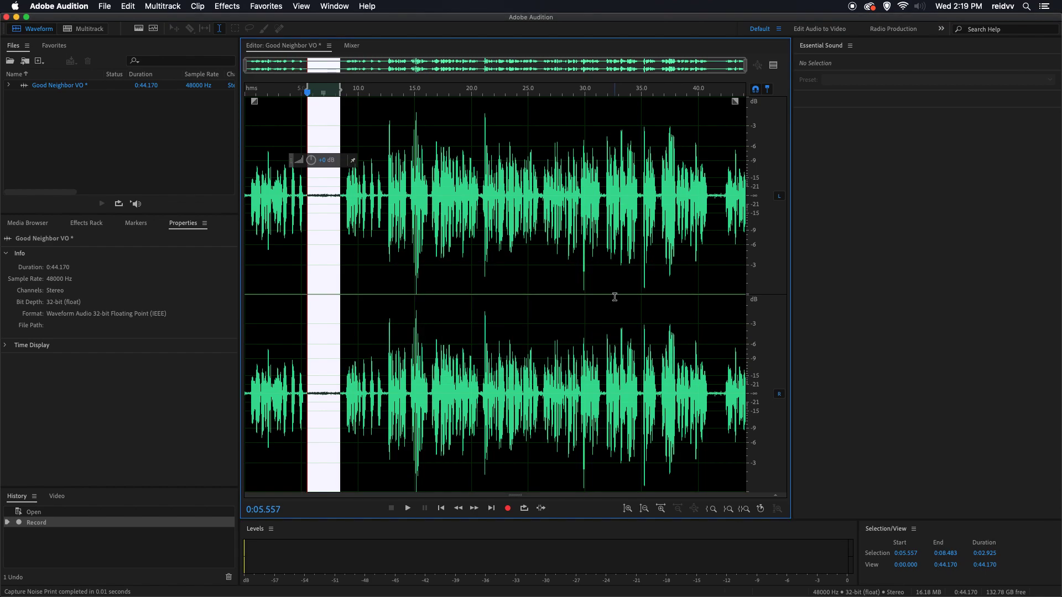
- Open the Noise Reduction process for the entire recording and preview it with noise reduction set to 51%
key("super+a")
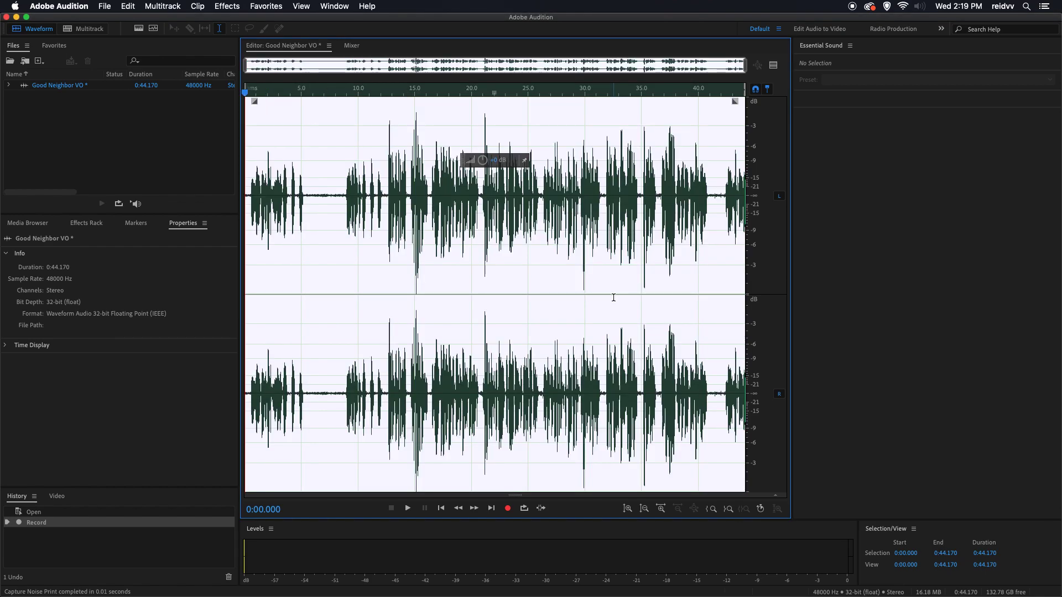
left_click(233, 8)
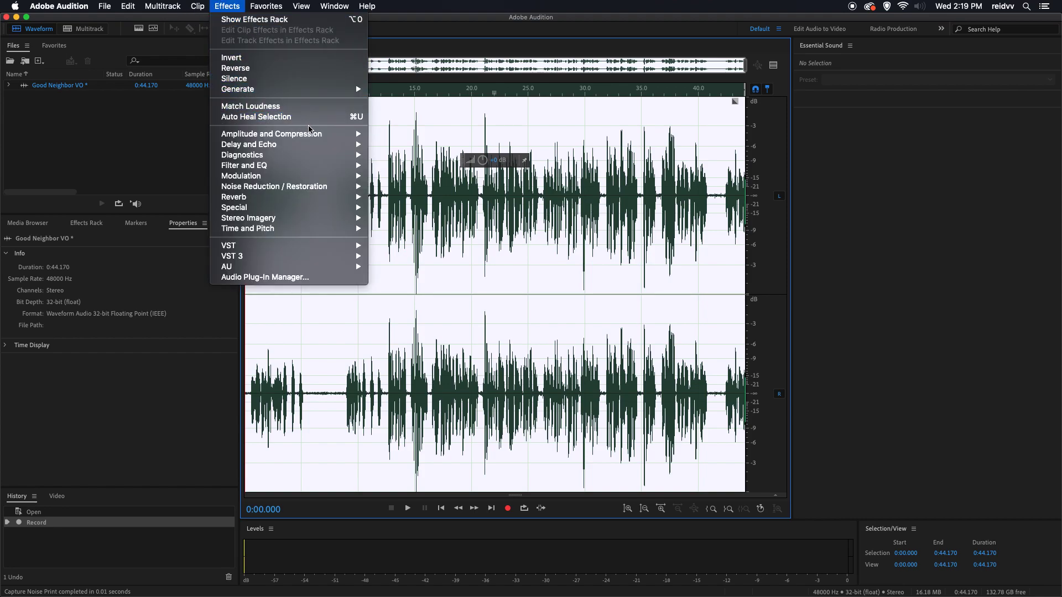
mouse_move(313, 145)
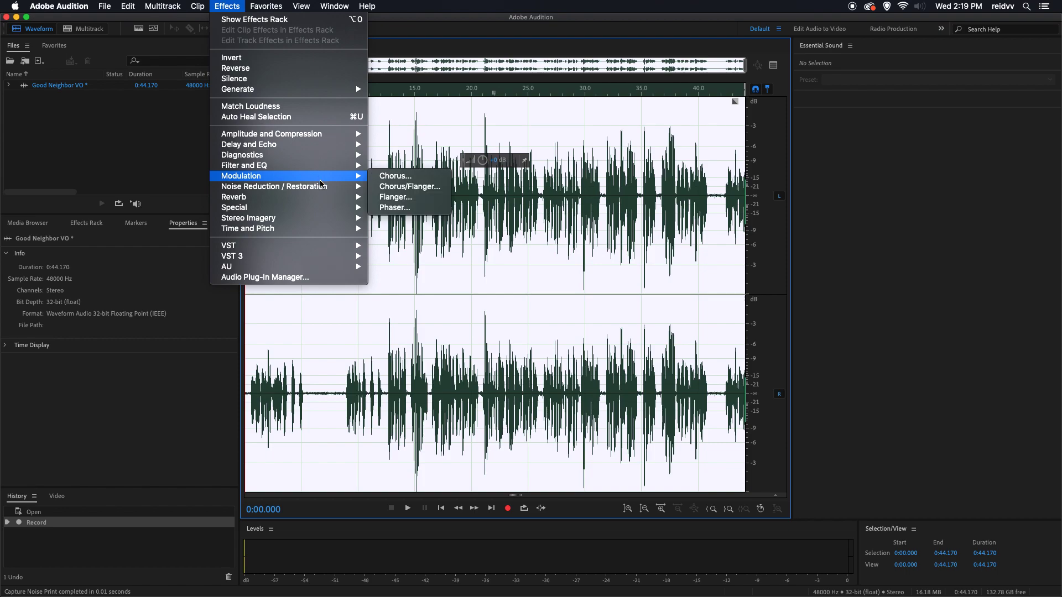
mouse_move(322, 187)
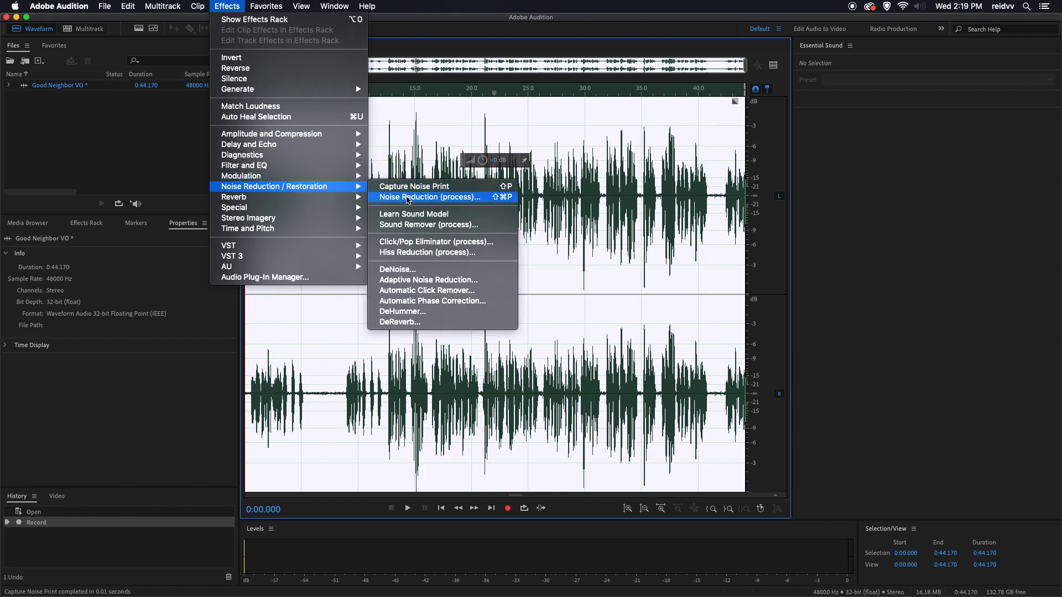
left_click(409, 197)
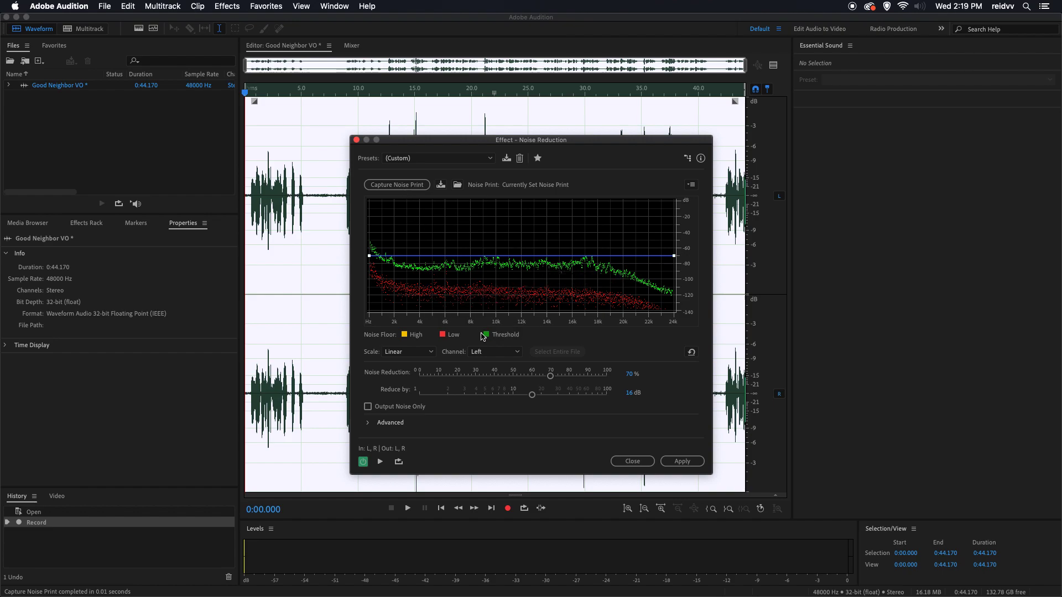
left_click_drag(549, 376, 496, 379)
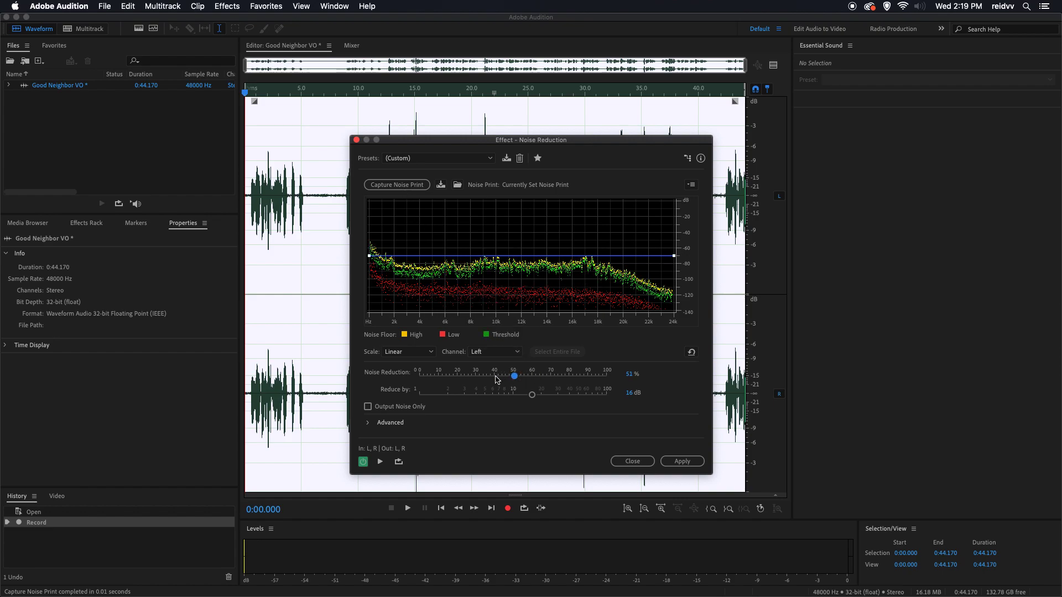
left_click(382, 463)
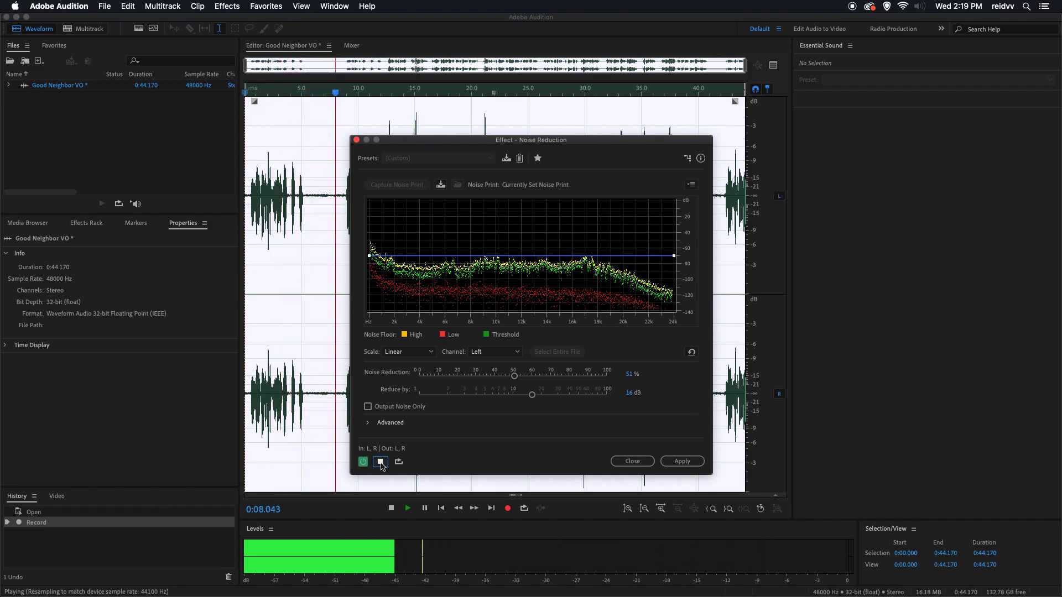
left_click(380, 461)
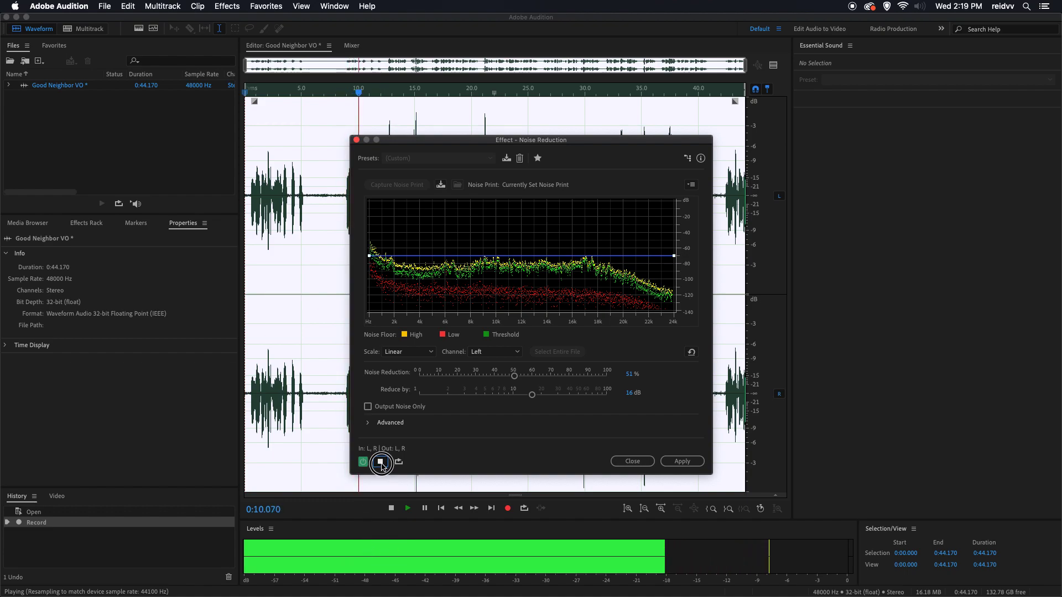
- Set the noise reduction to 69%, preview the result, and apply the effect to the entire file
left_click_drag(515, 377, 548, 377)
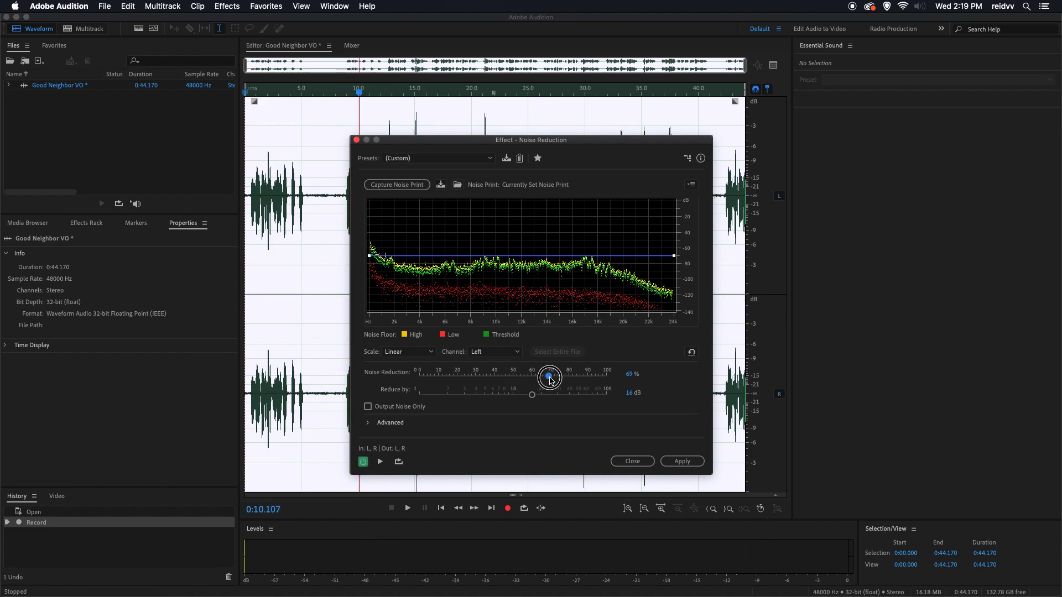
left_click(380, 463)
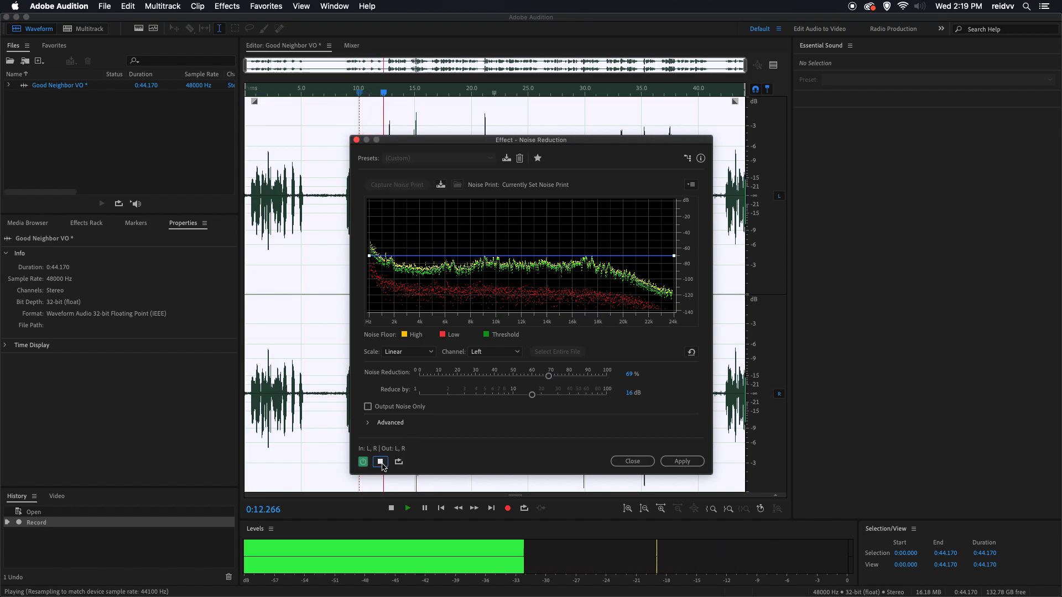
left_click(381, 463)
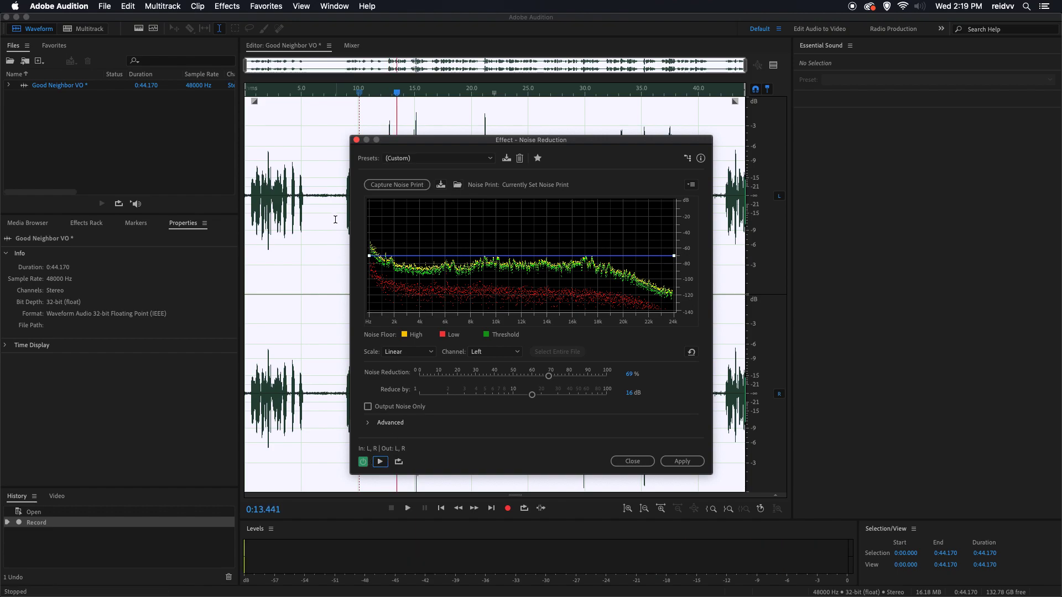
left_click(317, 201)
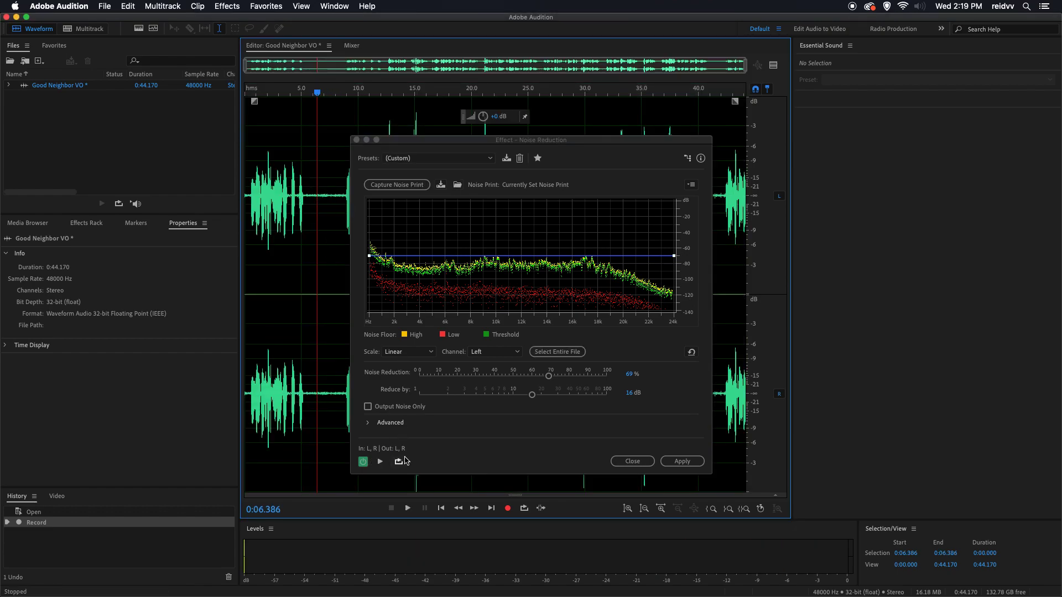
left_click(408, 507)
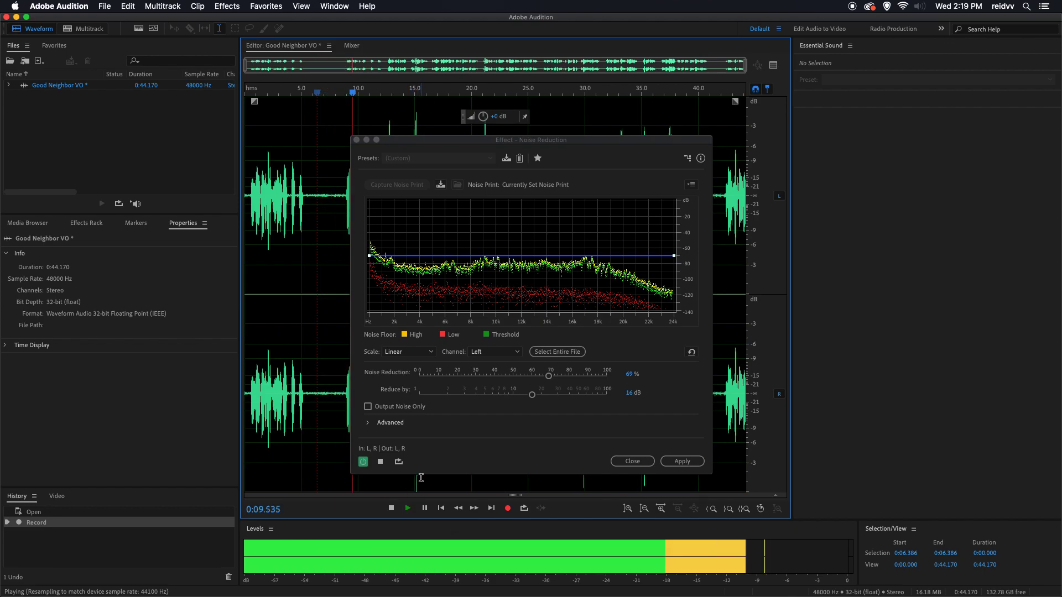
key("space")
left_click(681, 462)
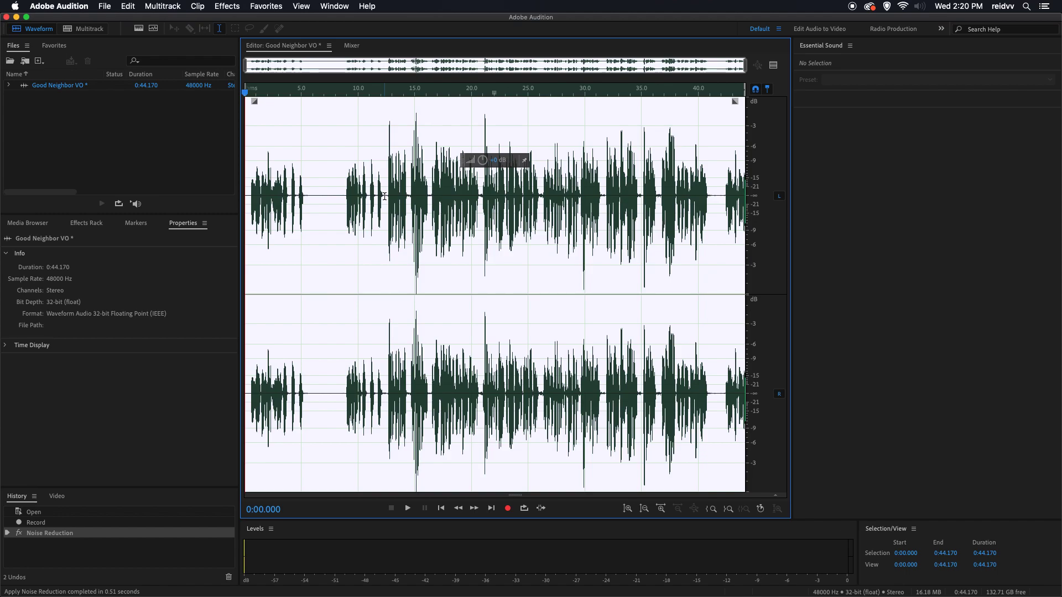
- Delete the unwanted opening of the recording, from the start to about 12.6 seconds, just before the loud speech begins
scroll(384, 195, "up", 3)
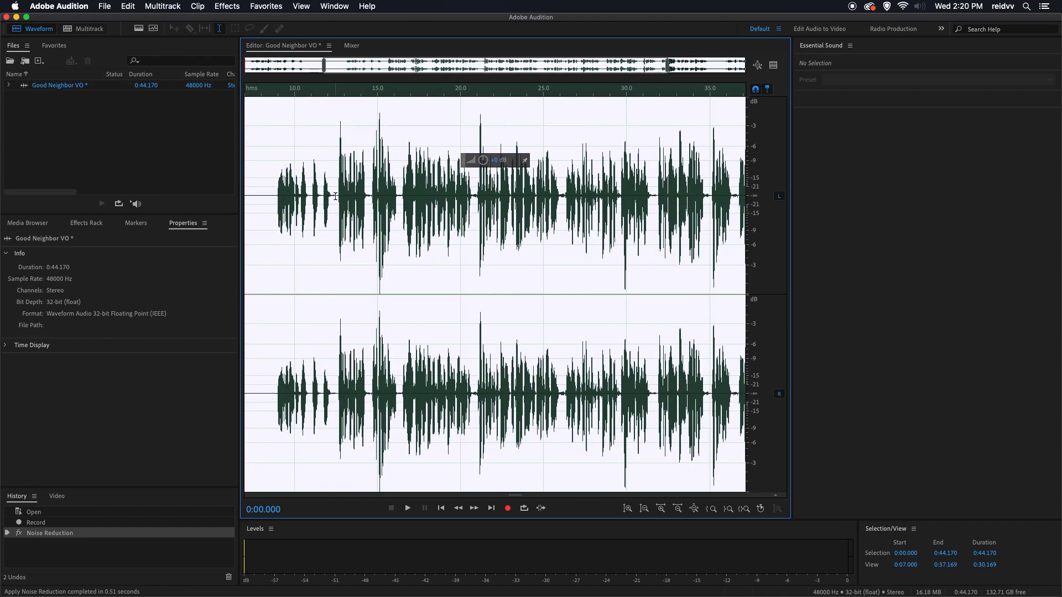
left_click_drag(337, 196, 213, 198)
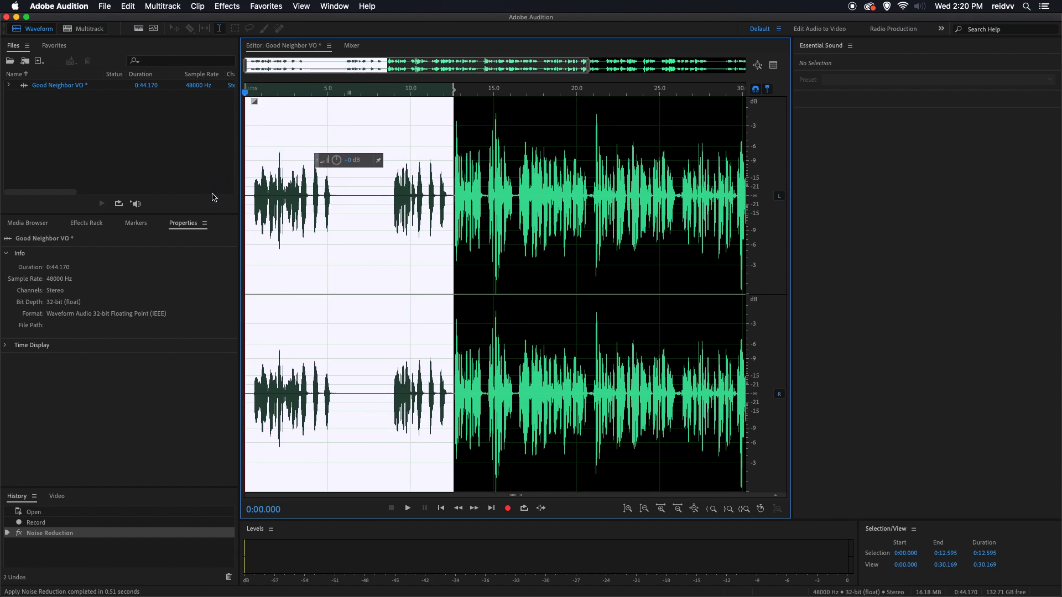
key("Delete")
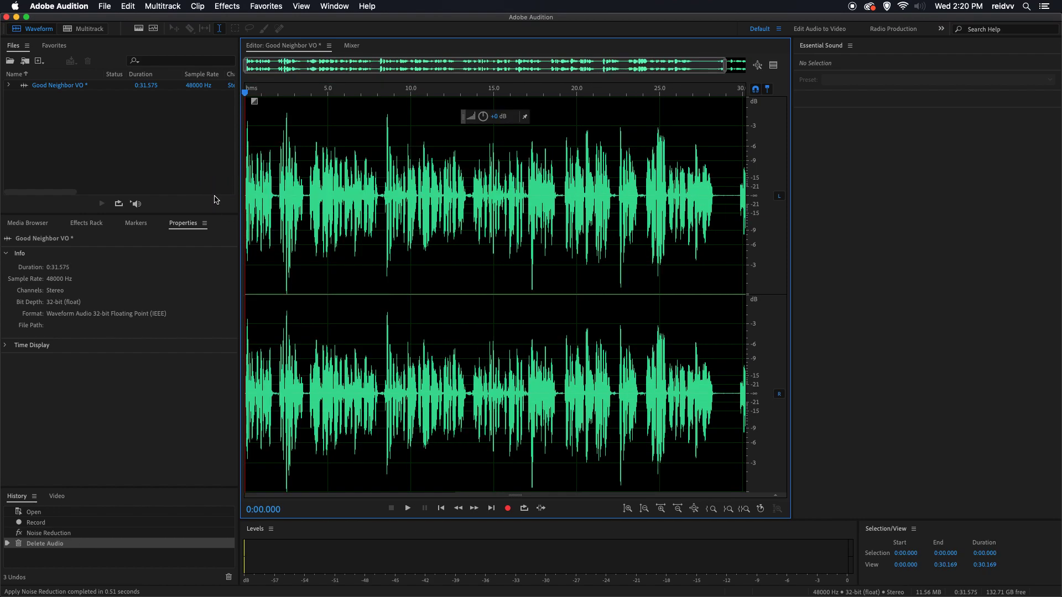
- Delete the unwanted end of the recording, from about 28.3 seconds after the last spoken line to the end
left_click(720, 193)
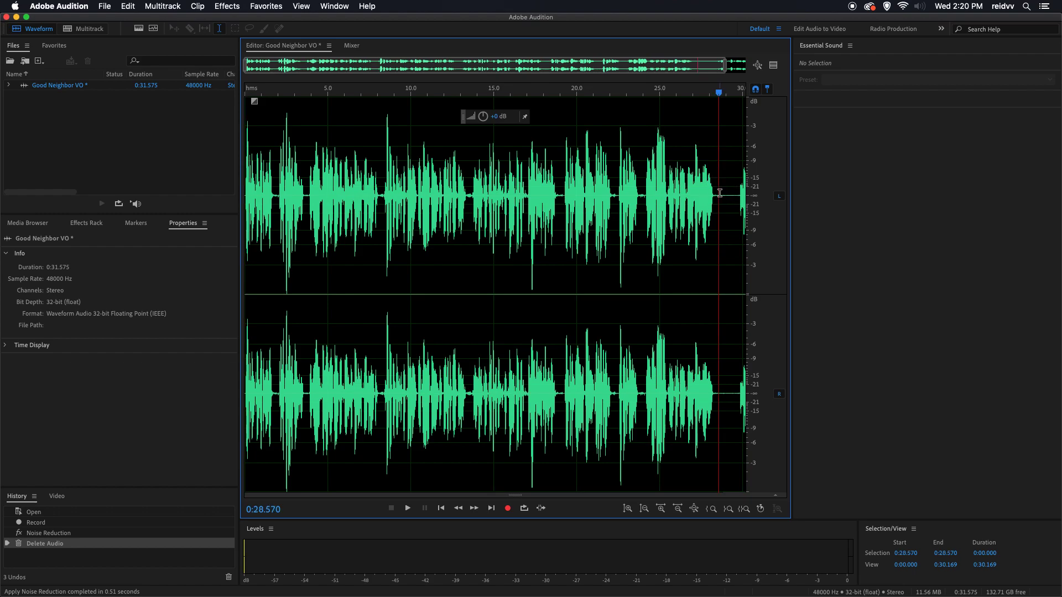
key("=")
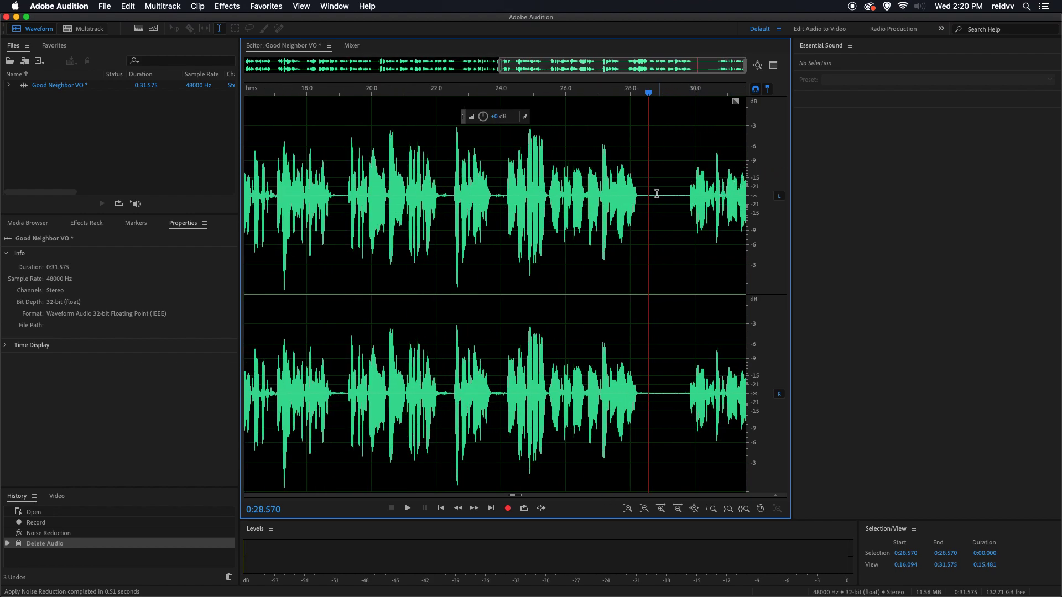
left_click_drag(640, 195, 755, 197)
key("Delete")
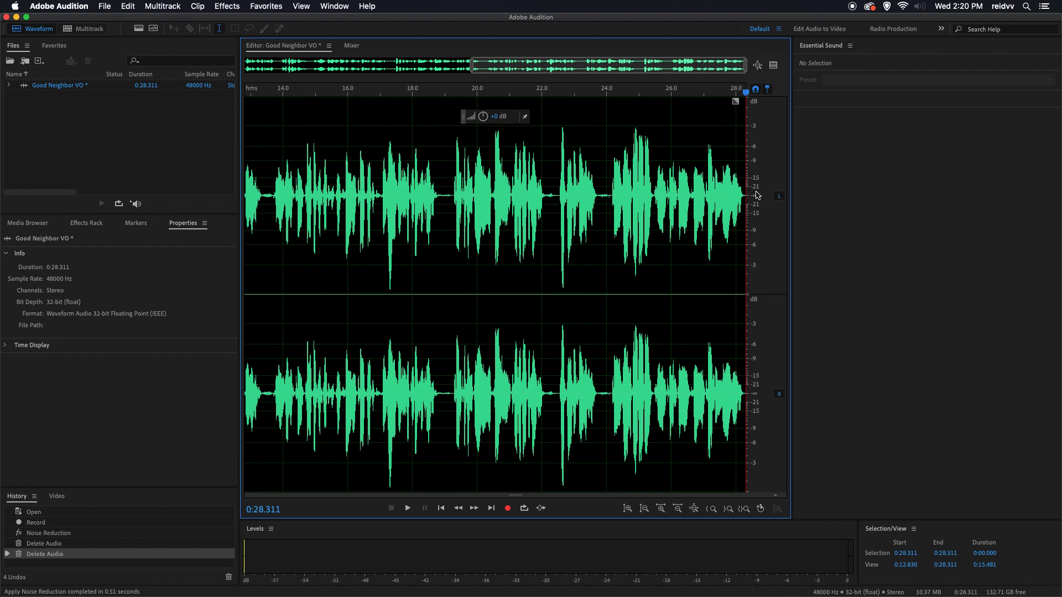
key("backslash")
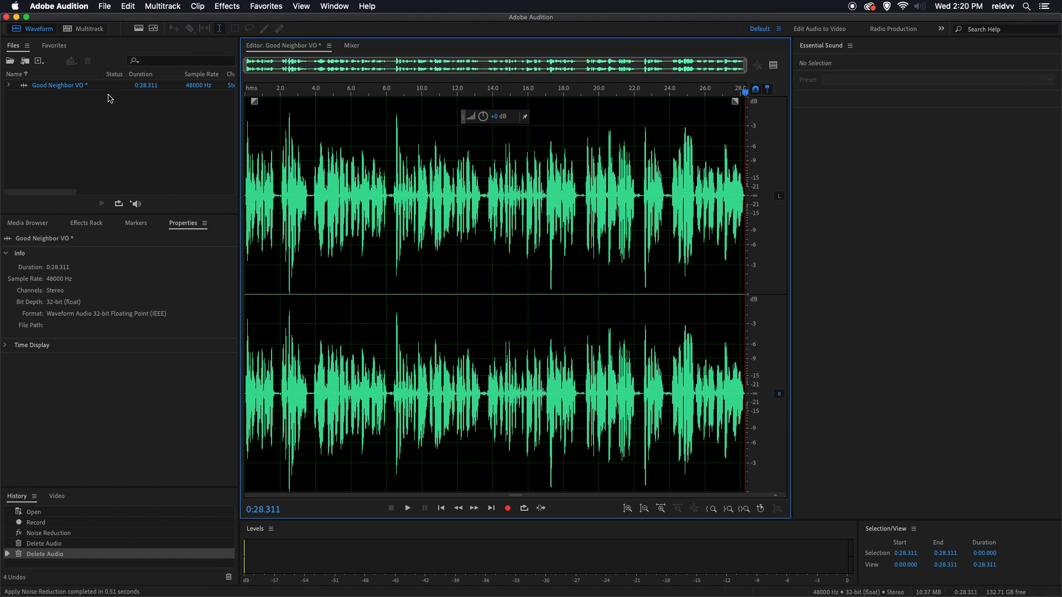
- Create a multitrack session named "Good Neighbor pharmacy" in the Good Neighbor Pharmacy project folder, overwriting the existing session of that name
left_click(86, 30)
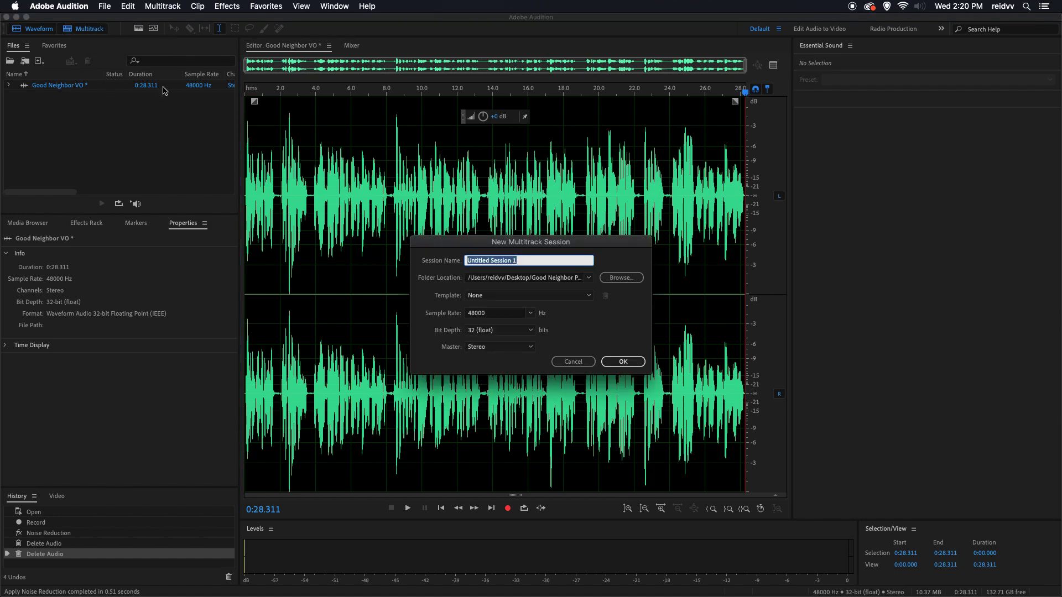
type("Good Neighbor pharmacy")
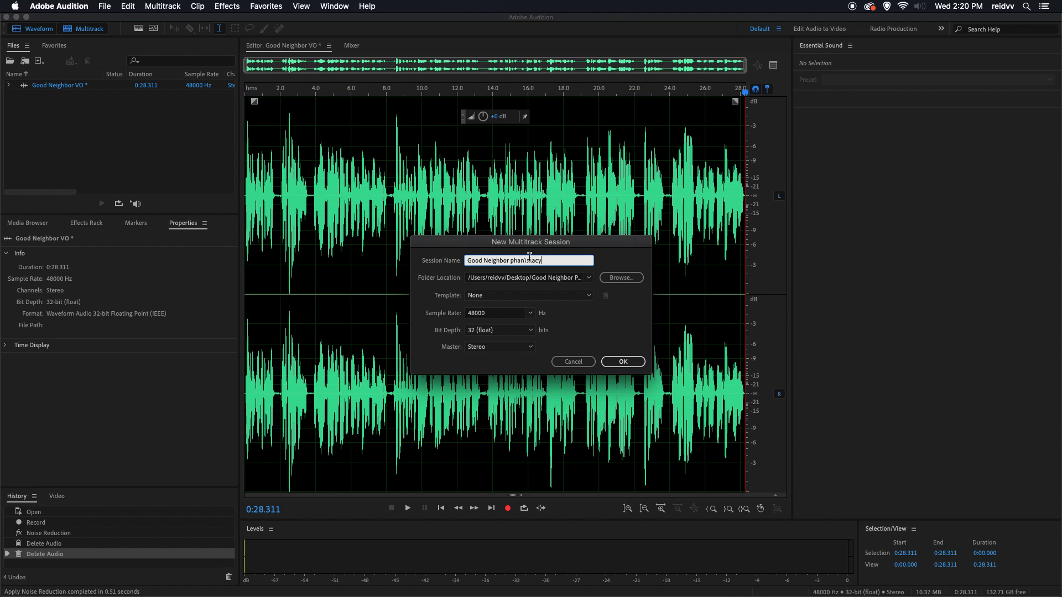
key("BackSpace")
type("r")
left_click(626, 282)
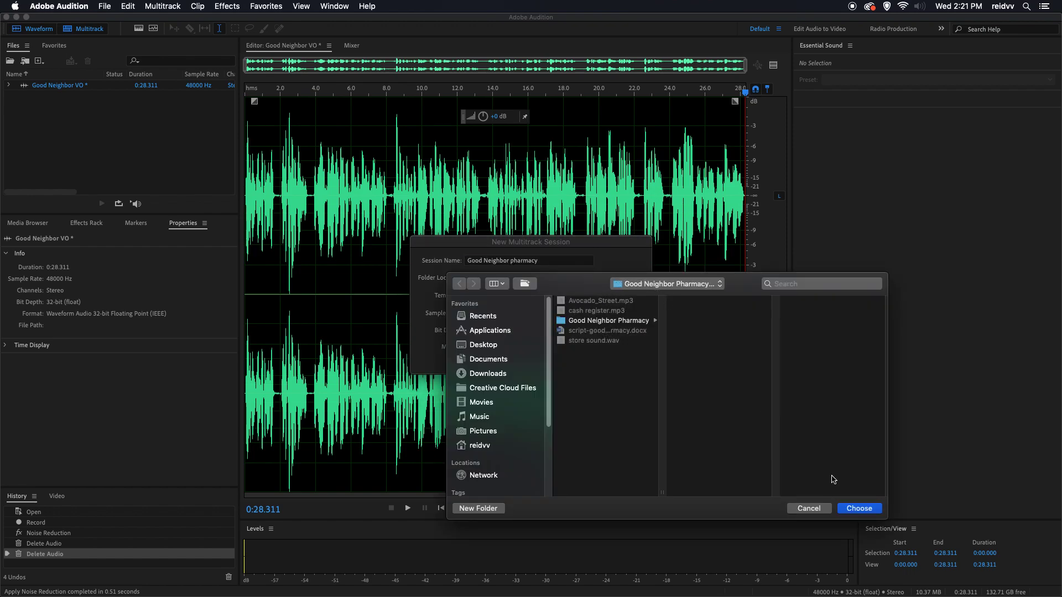
left_click(860, 510)
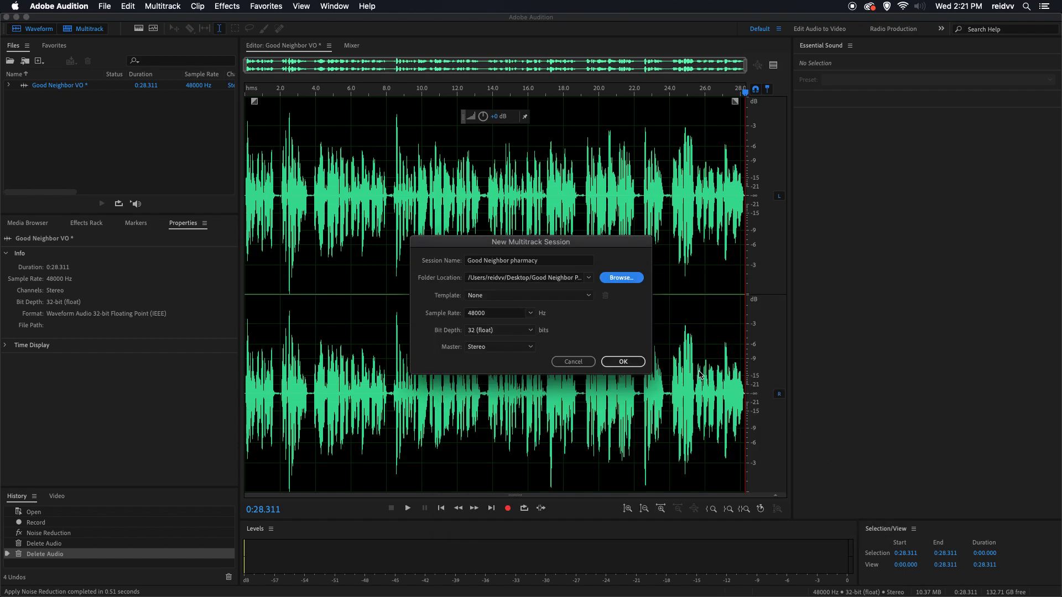
left_click(630, 363)
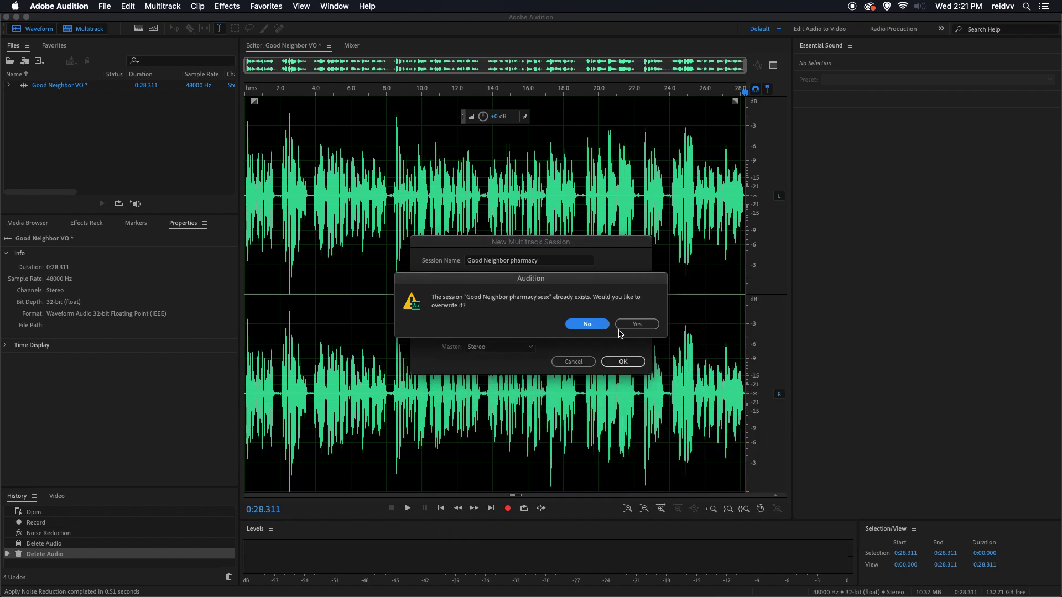
left_click(637, 324)
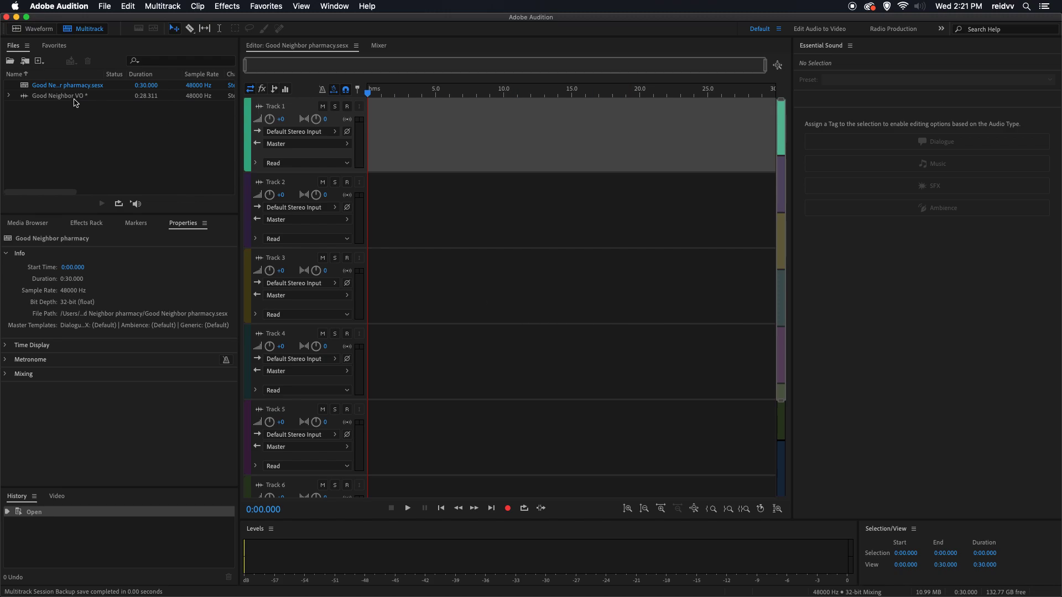
- Place the Good Neighbor VO recording at the start of Track 1 and rename that track "VO"
left_click_drag(25, 97, 371, 147)
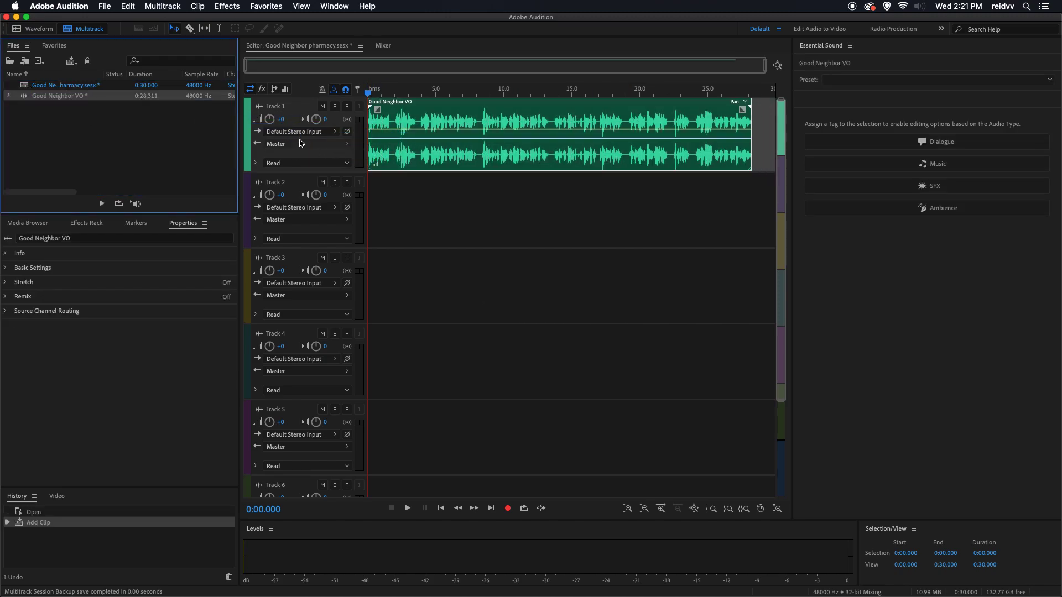
left_click(278, 108)
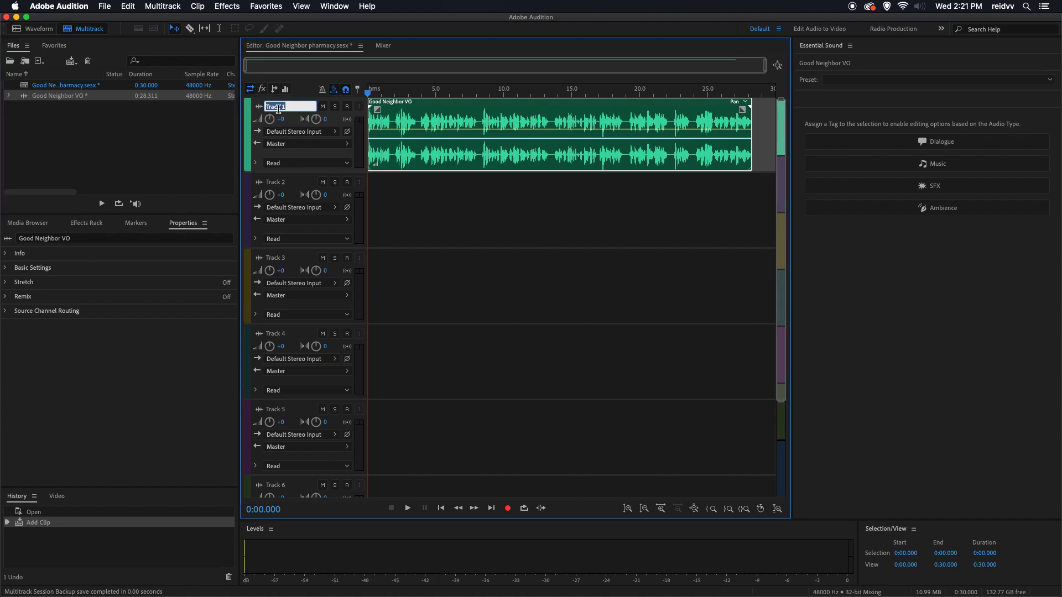
type("VO")
left_click(211, 130)
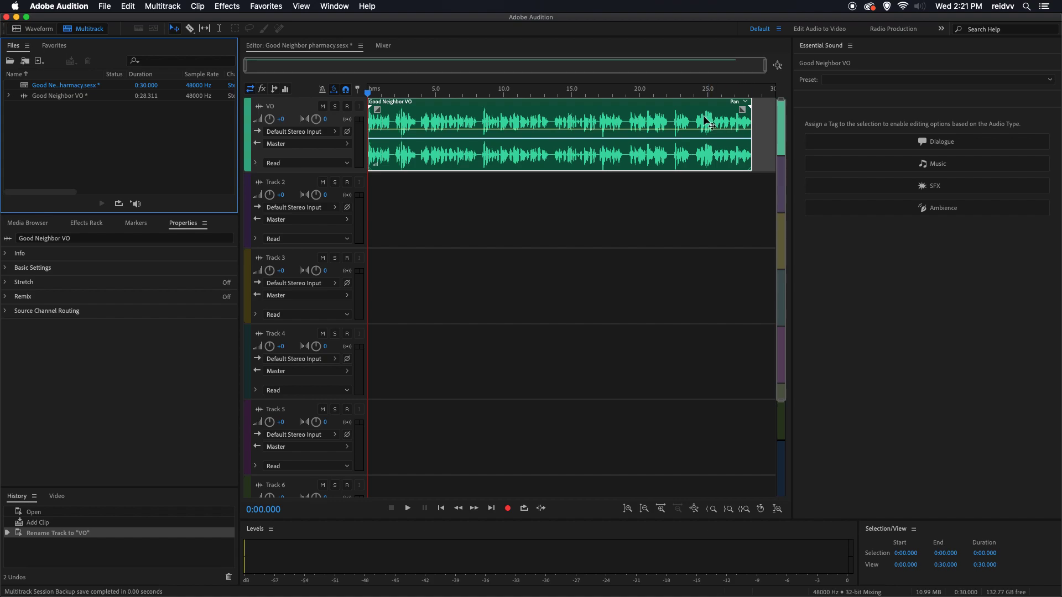
- Set the voice-over clip's stretch mode to Realtime and its stretch type to Polyphonic
left_click(636, 121)
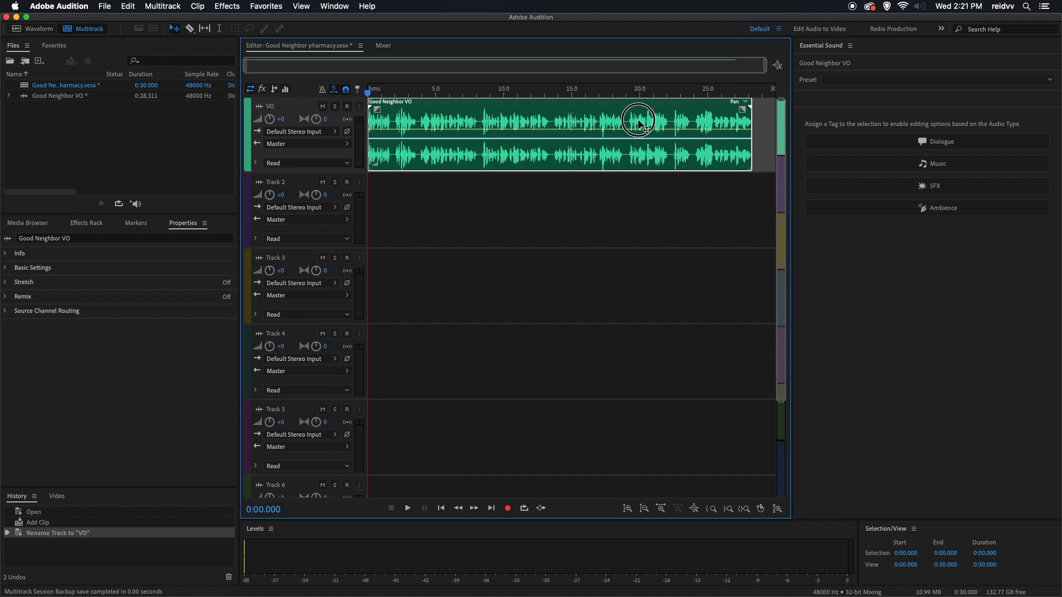
left_click(197, 230)
left_click(5, 284)
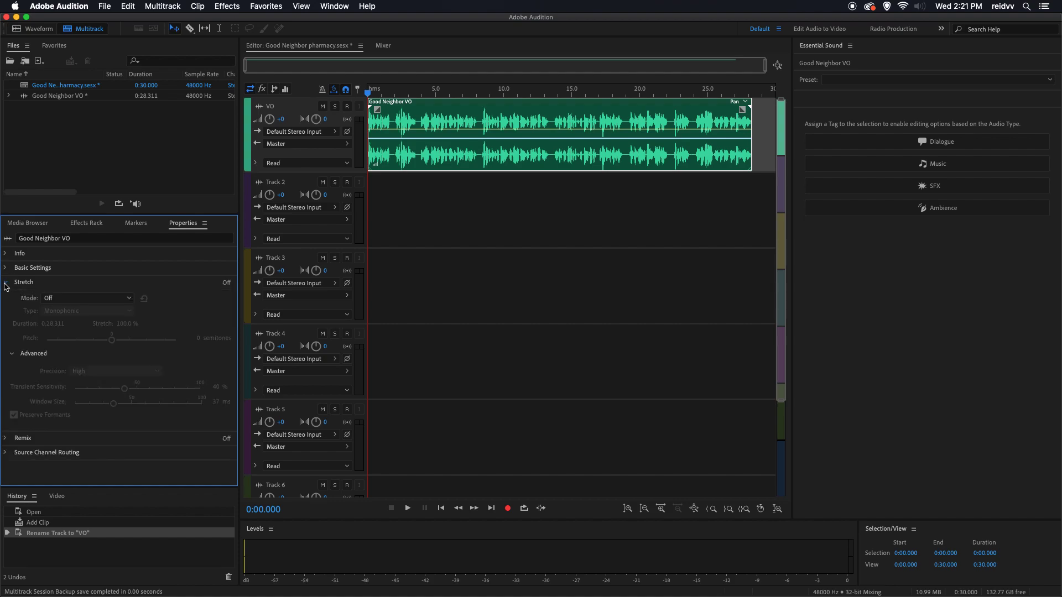
left_click(128, 300)
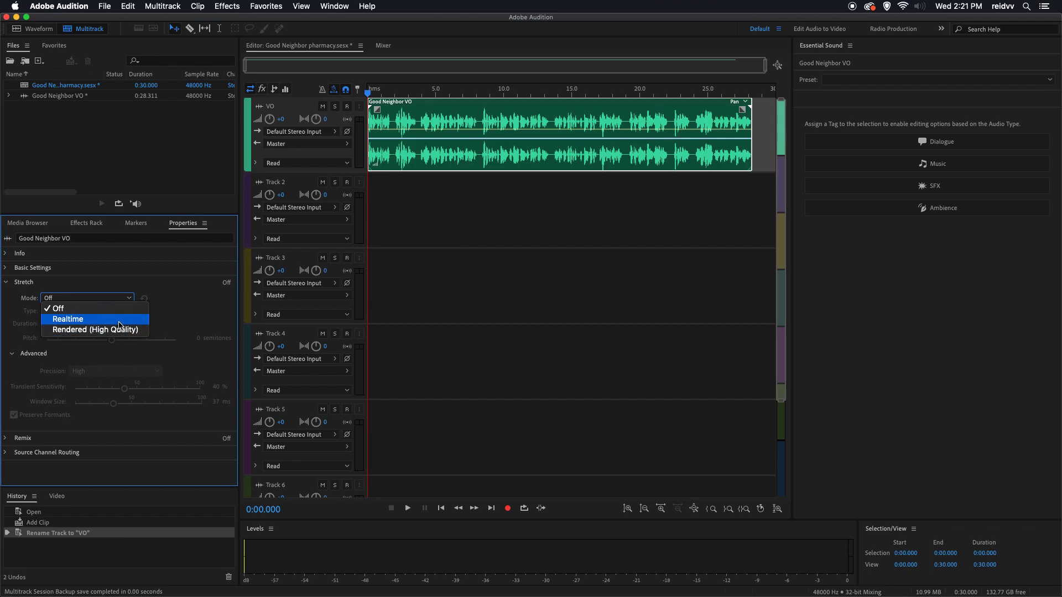
left_click(119, 322)
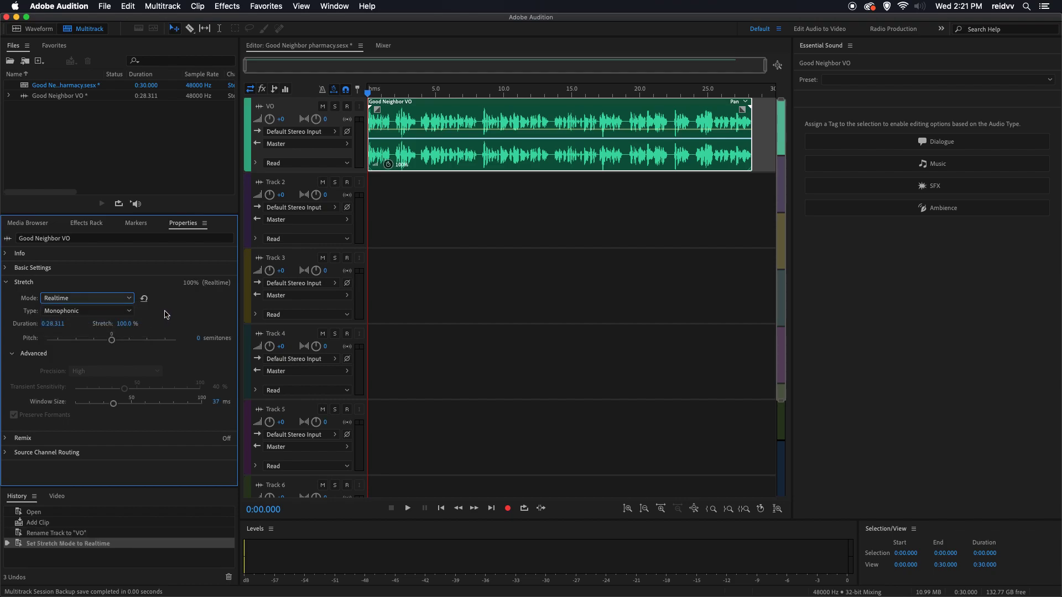
left_click(131, 313)
left_click(105, 332)
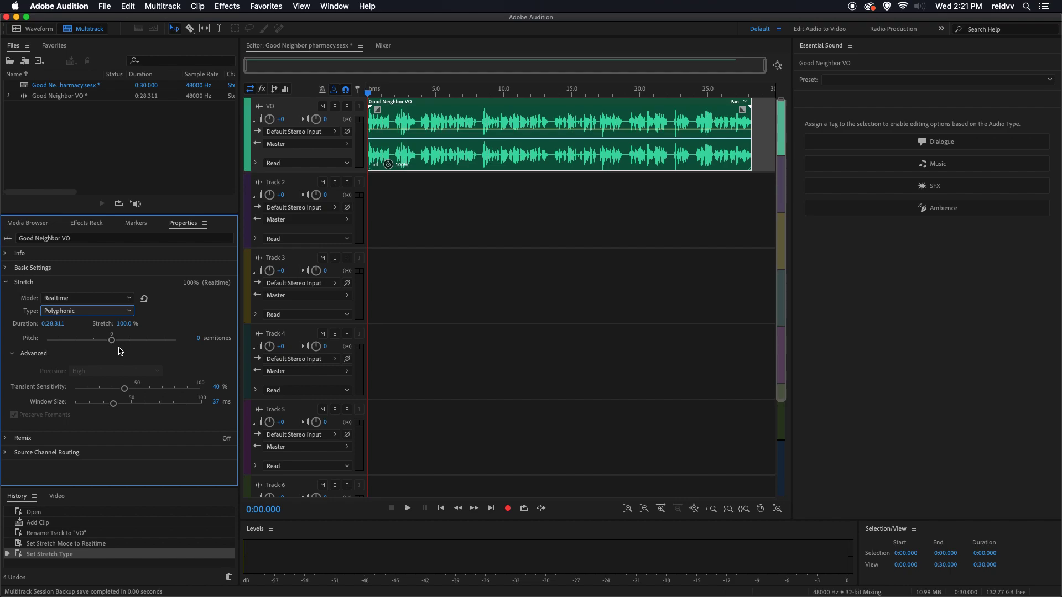
- Stretch the voice-over clip to a duration of 0:29.000
left_click(63, 328)
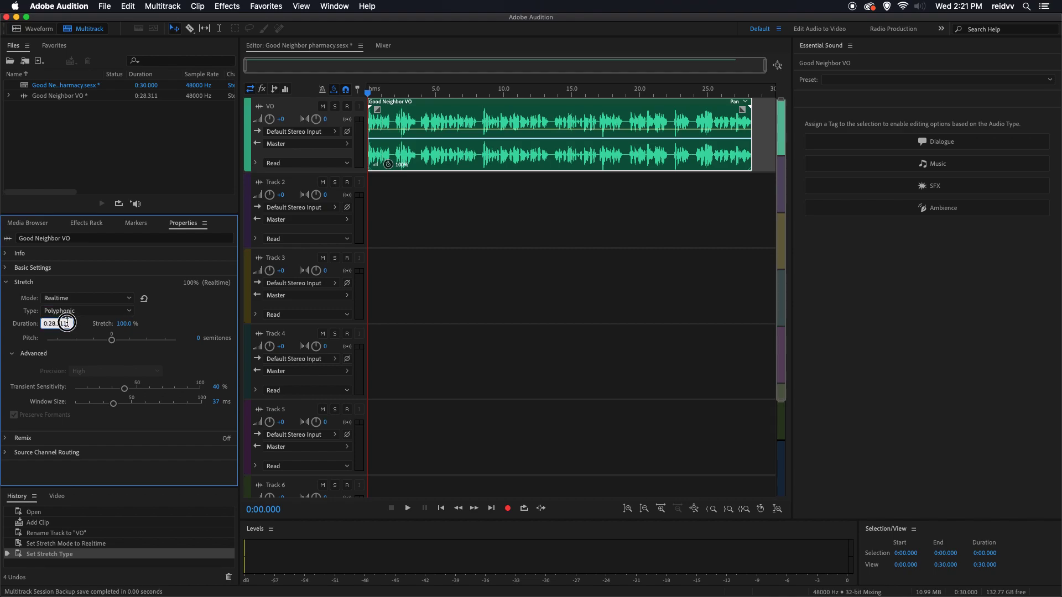
left_click_drag(55, 324, 121, 324)
type("9.000")
key("Return")
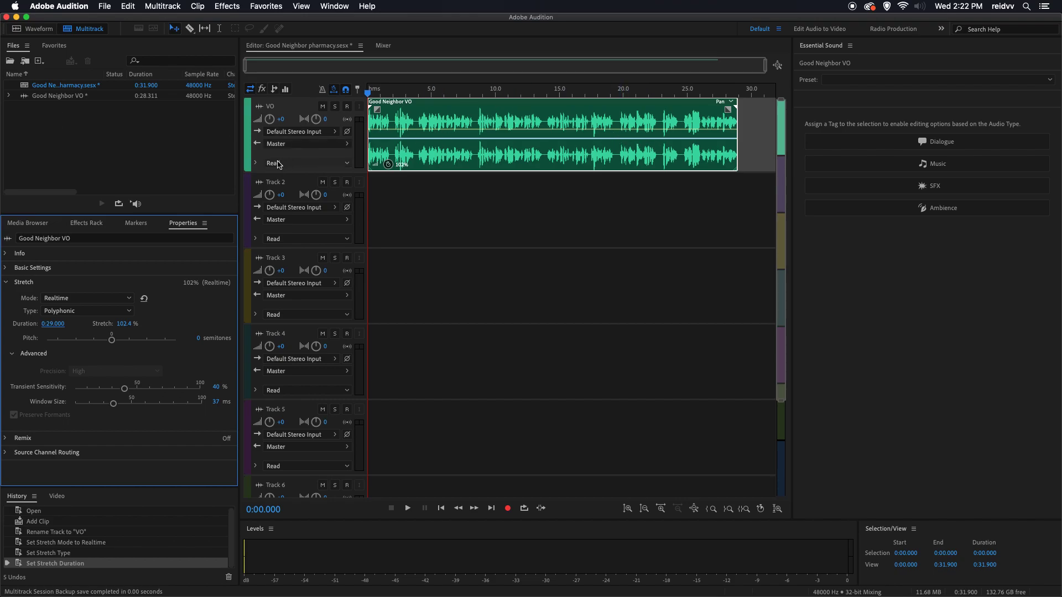
- Import store sound.wav and place it at the start of Track 2, accepting a copy converted to the session's sample rate
right_click(35, 125)
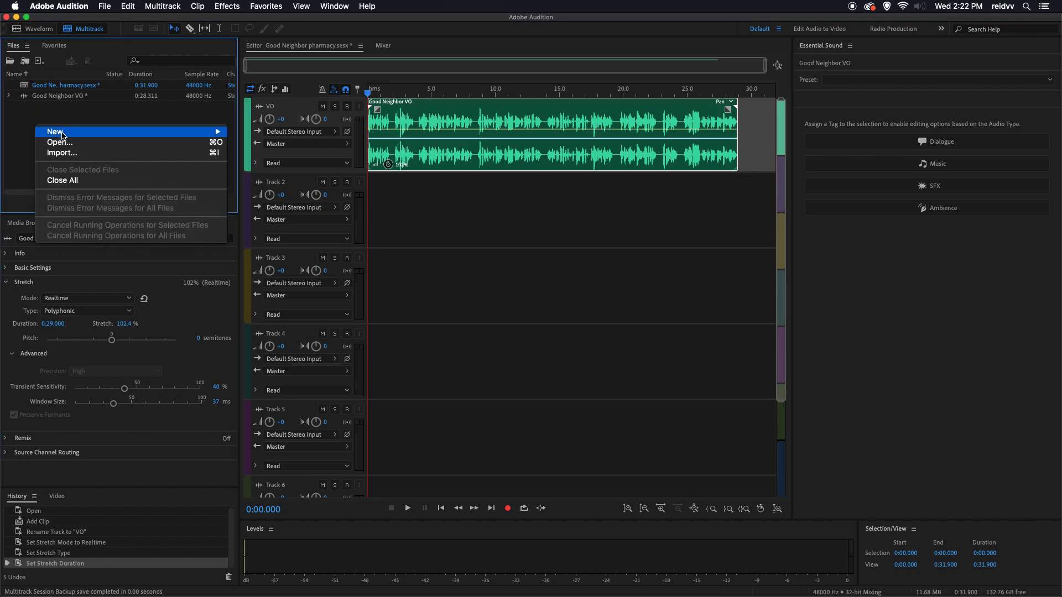
left_click(65, 153)
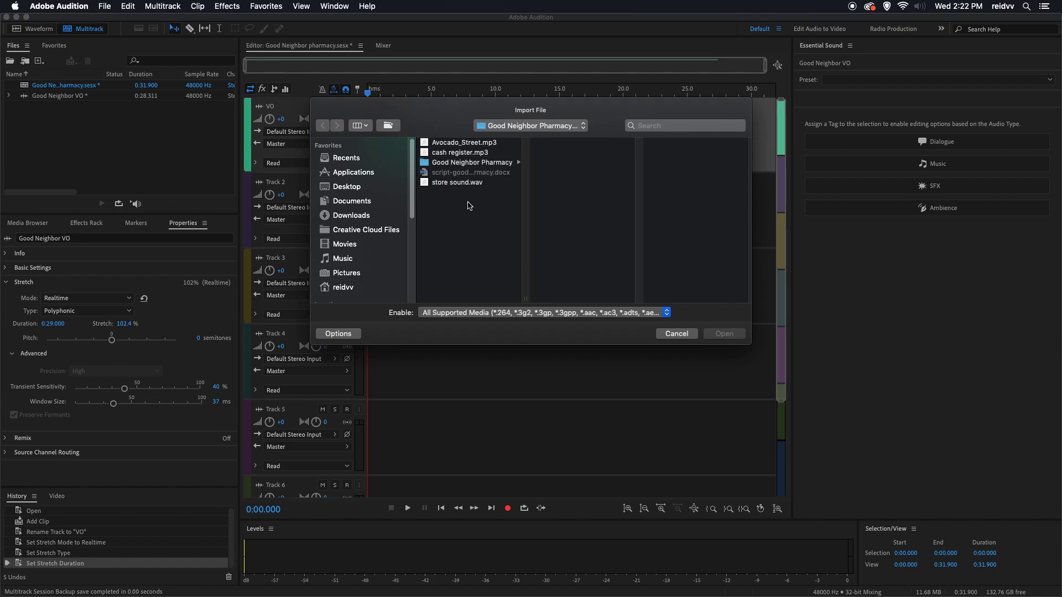
left_click(429, 185)
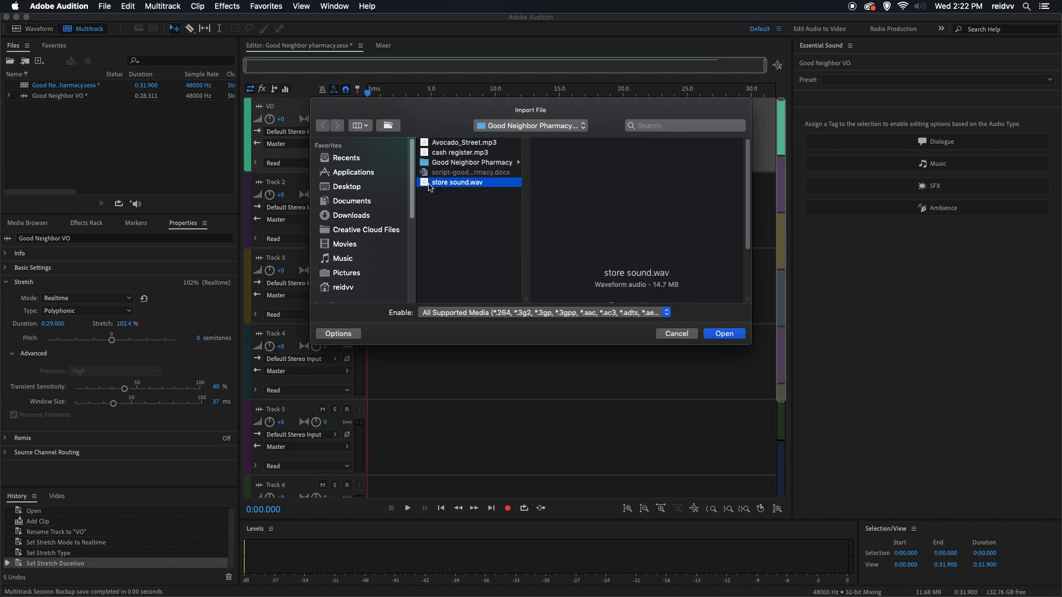
left_click(730, 335)
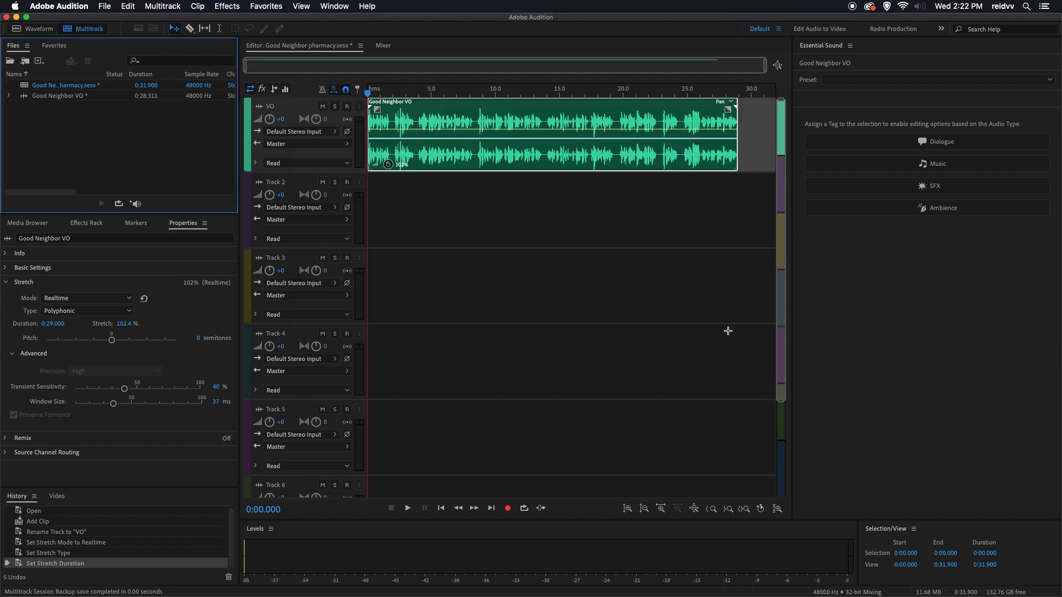
left_click_drag(26, 112, 367, 219)
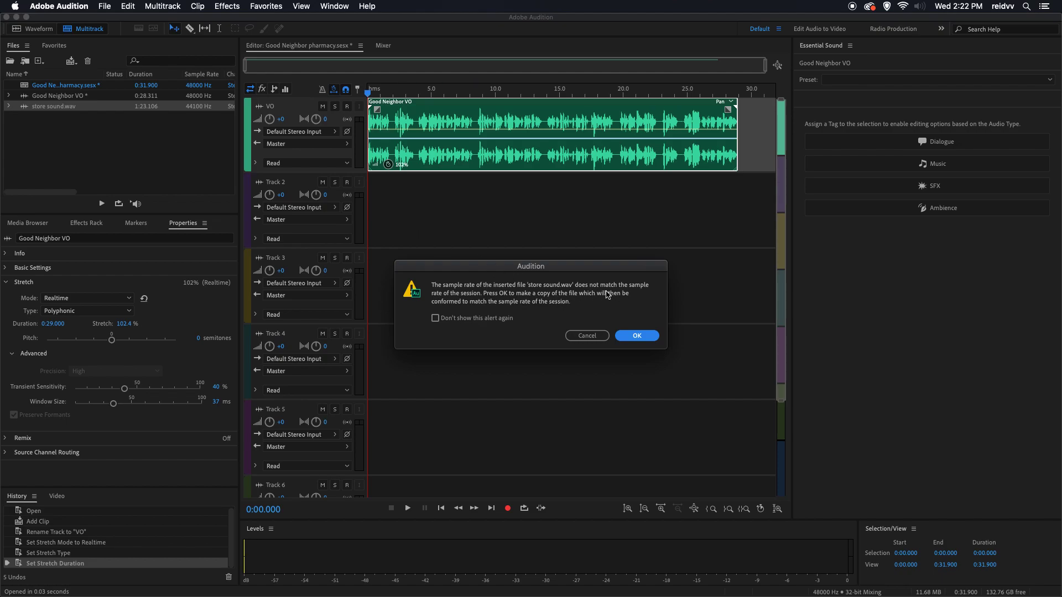
left_click(645, 336)
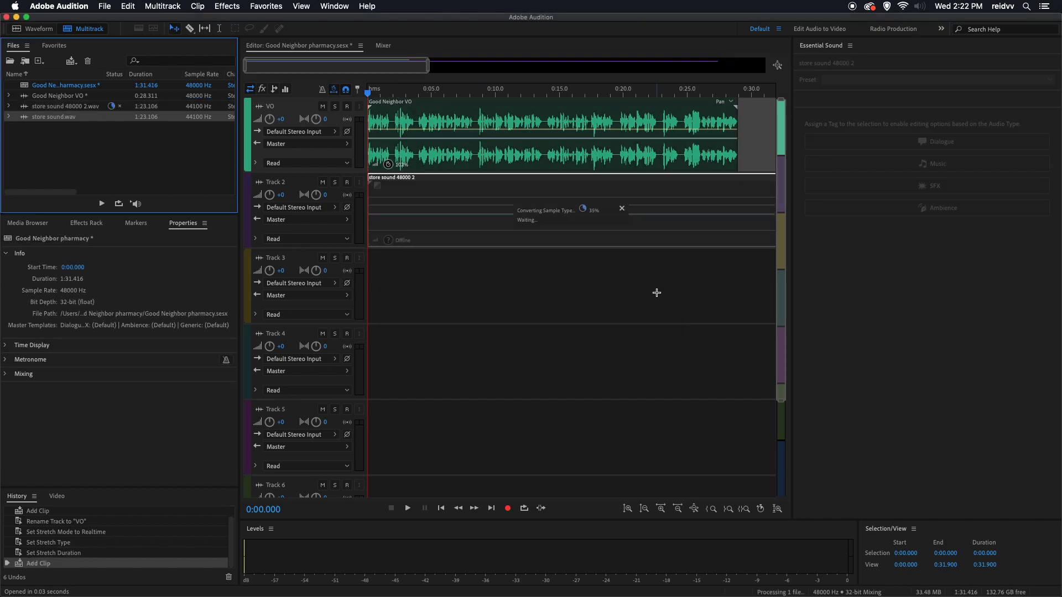
- Trim the end of the store sound clip to the 30-second mark
key("backslash")
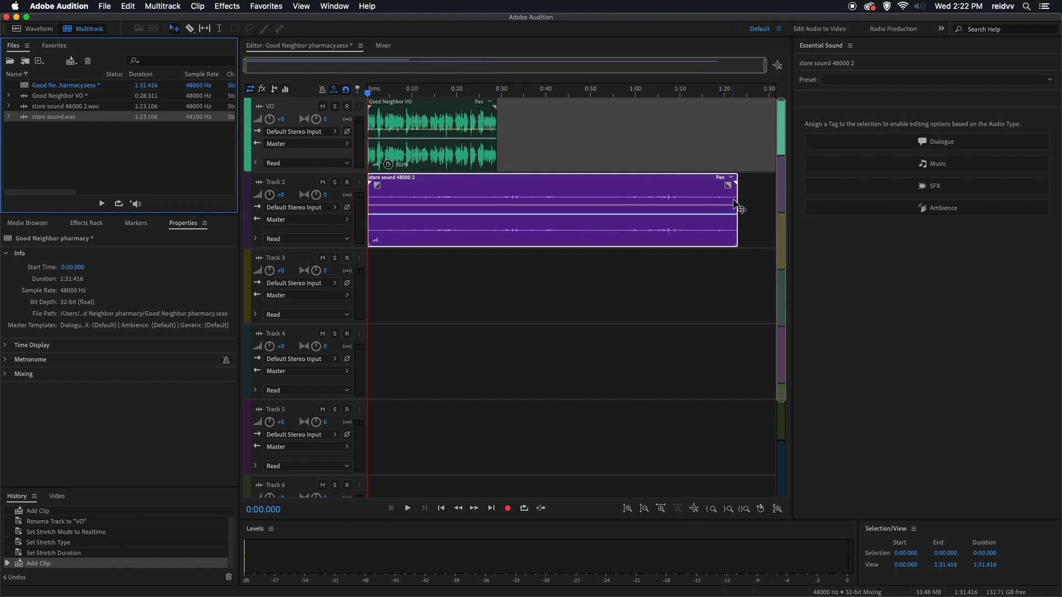
left_click_drag(736, 198, 501, 203)
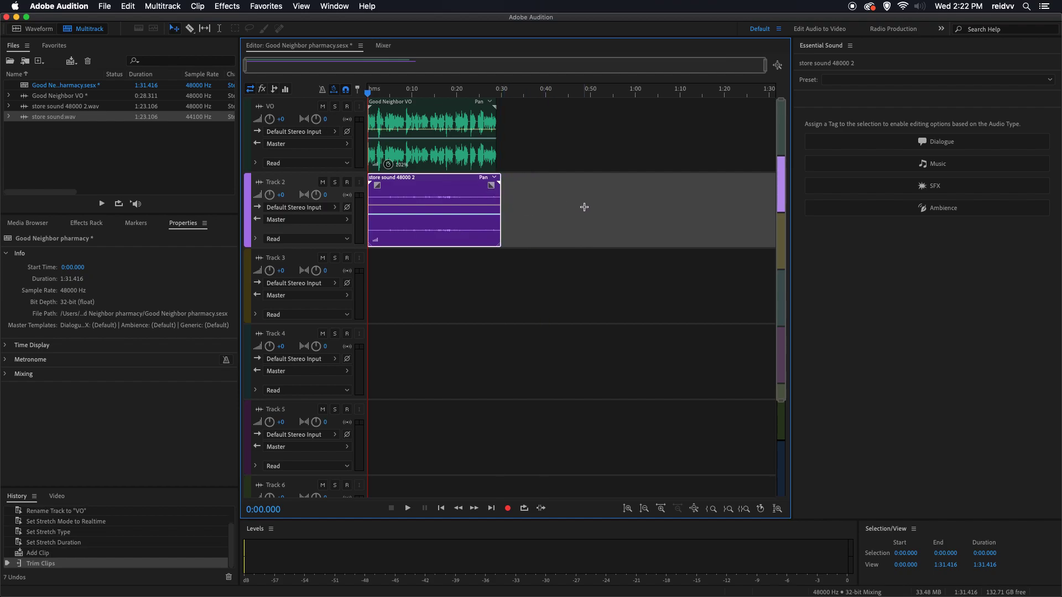
key("backslash")
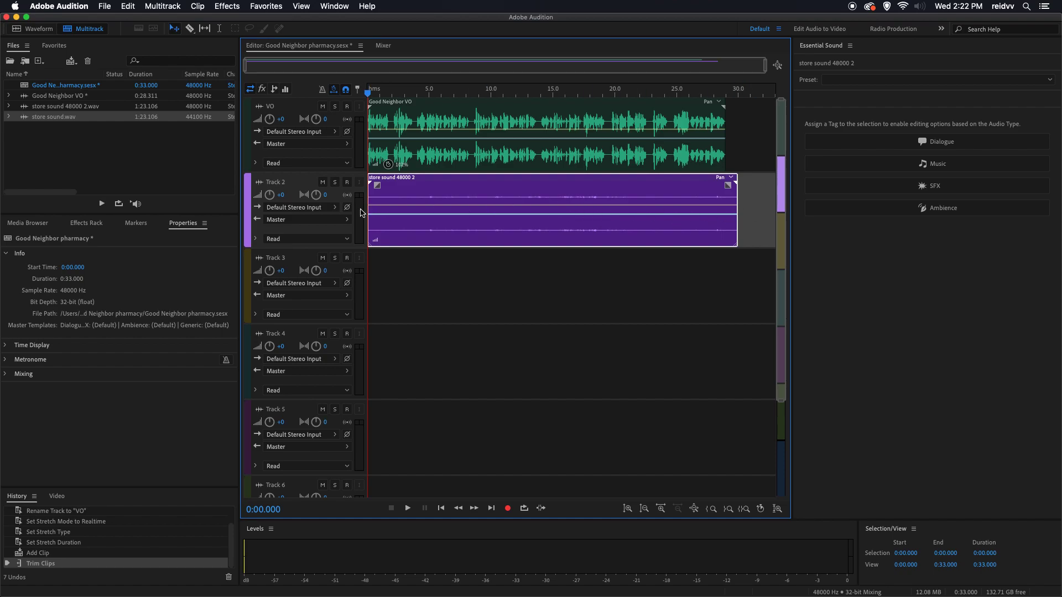
- Rename Track 2, which holds the store sound clip, as "store"
left_click(409, 92)
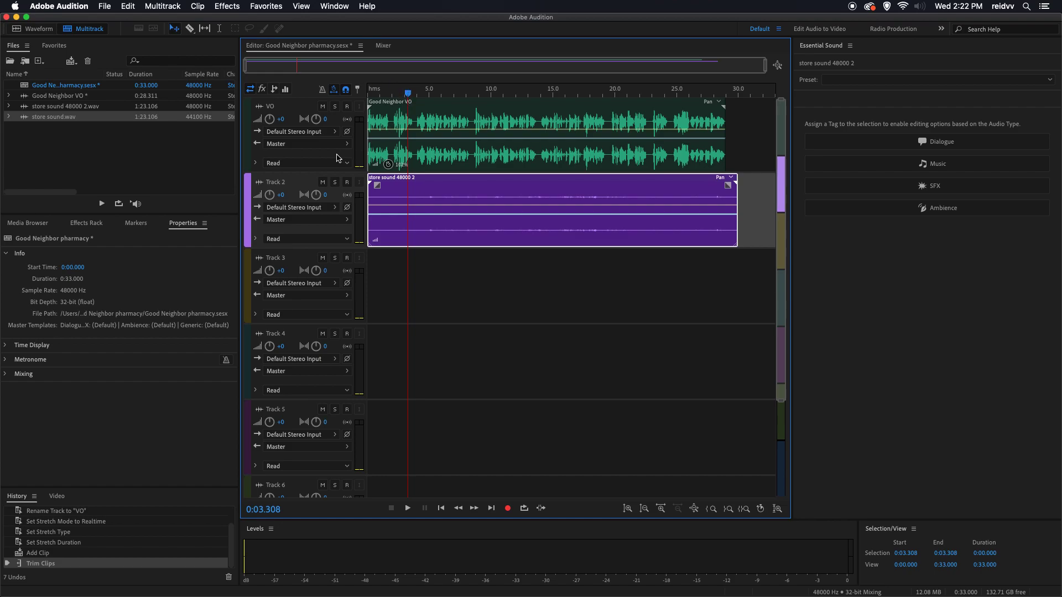
double_click(277, 182)
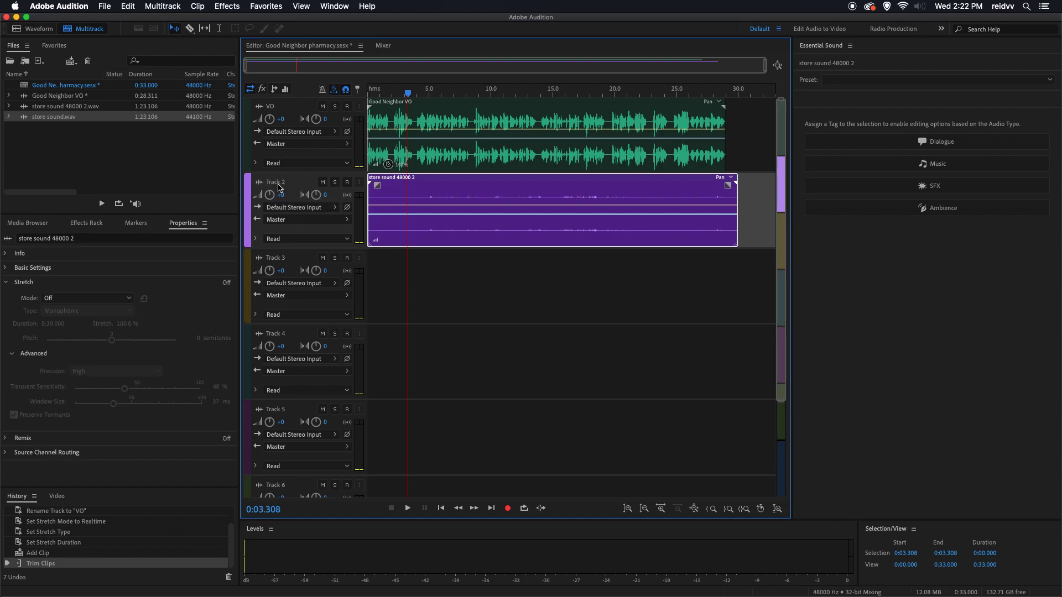
type("store")
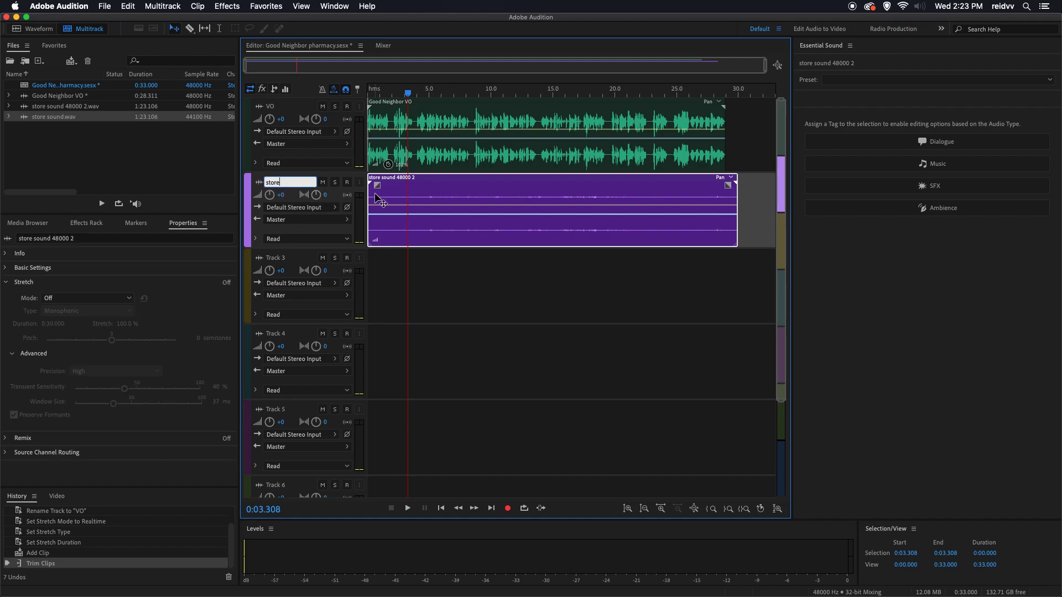
key("Return")
- Play the mix and raise the store track's volume to +5.1 dB, checking the balance against the voice-over
key("space")
left_click(400, 93)
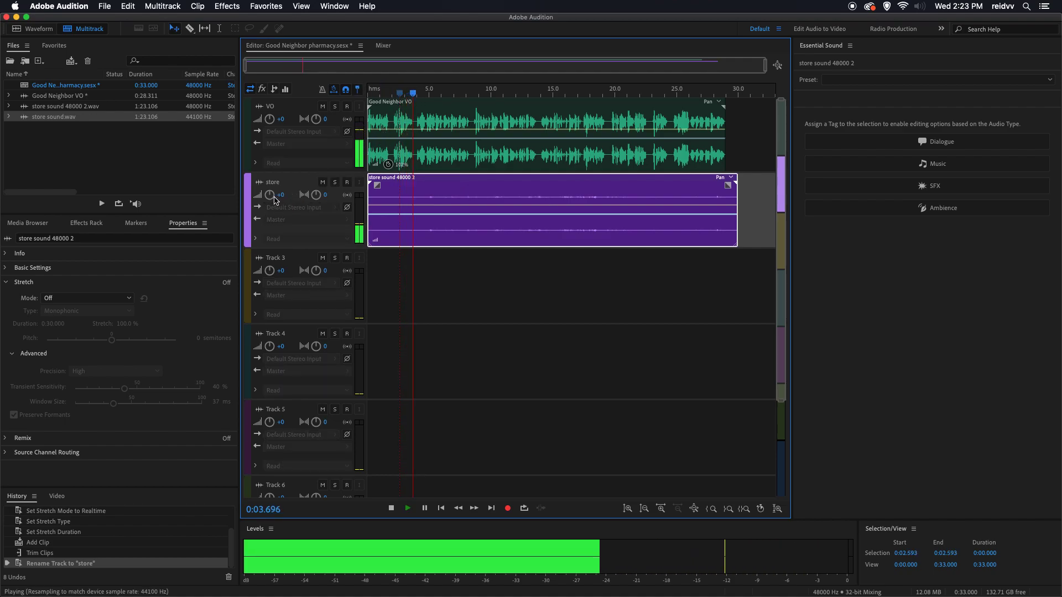
left_click_drag(270, 195, 292, 201)
key("space")
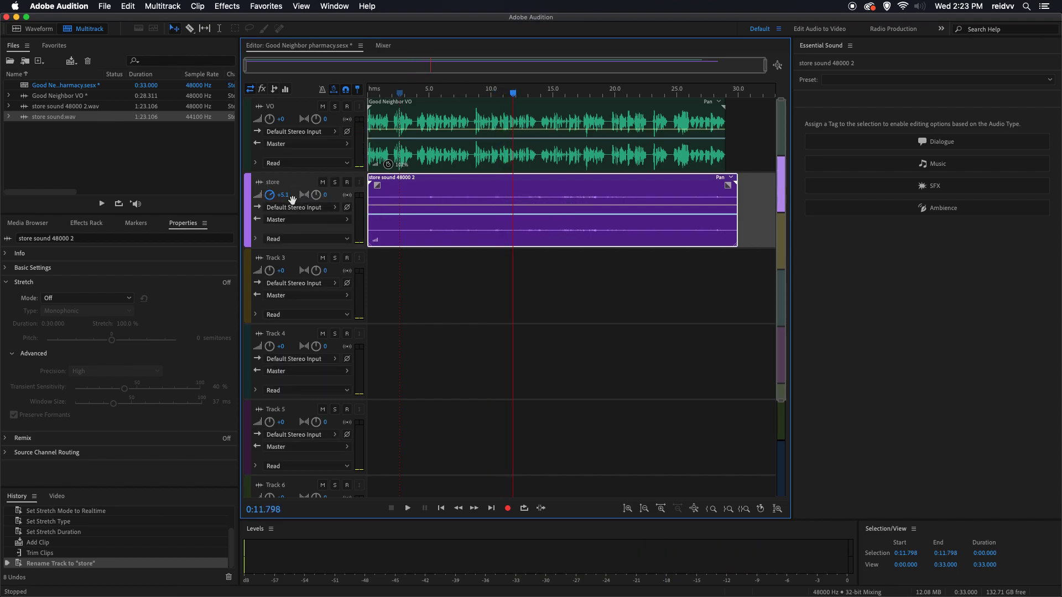
key("space")
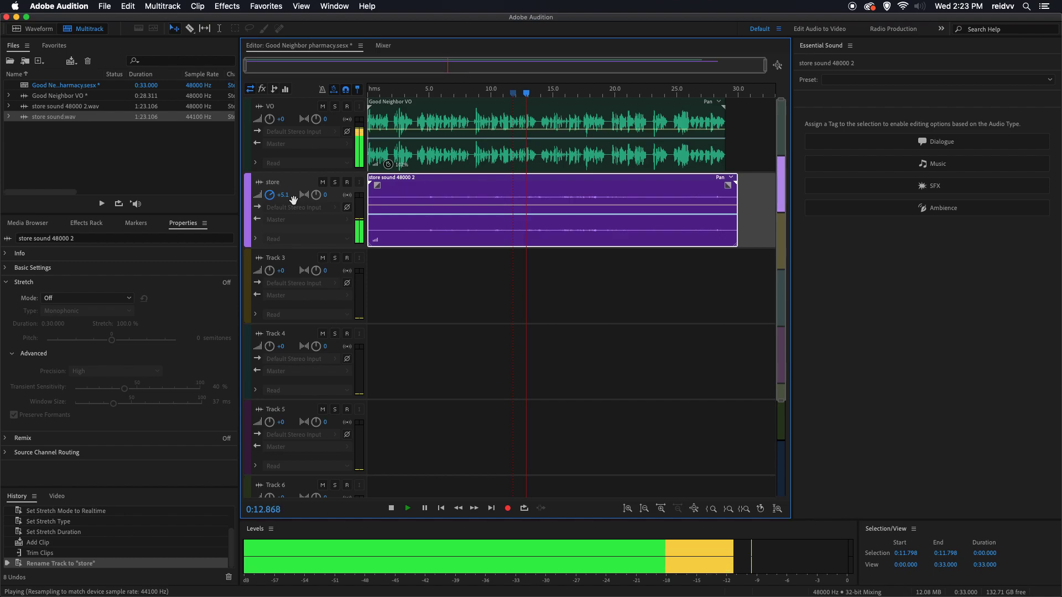
key("space")
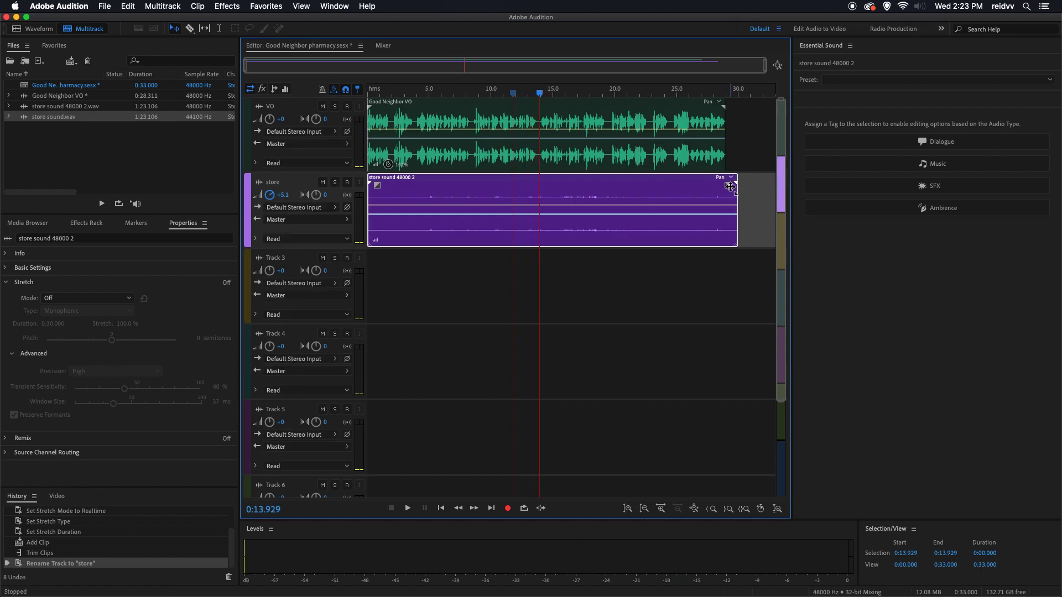
- Add a fade-out of about 0.9 seconds at the end of the store sound clip, starting near 29.1 seconds
left_click(732, 92)
scroll(732, 94, "up", 5)
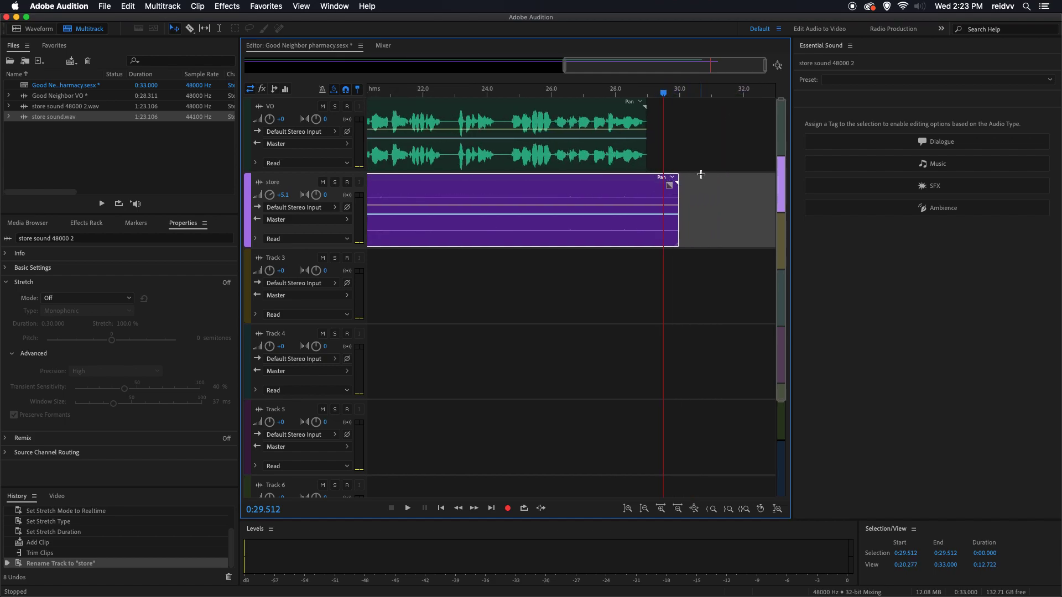
scroll(701, 174, "up", 2)
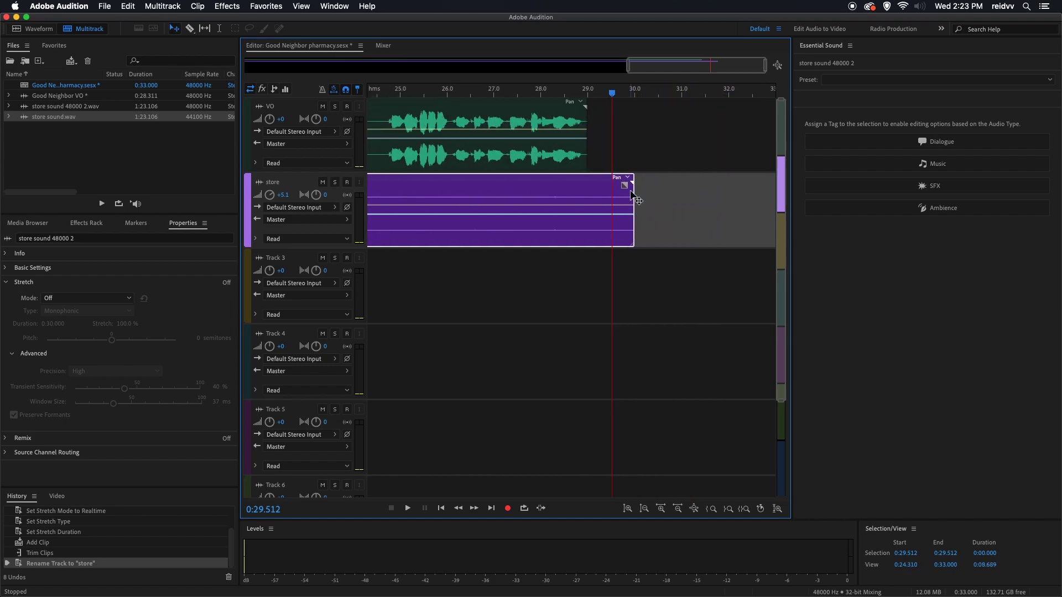
left_click_drag(625, 185, 580, 188)
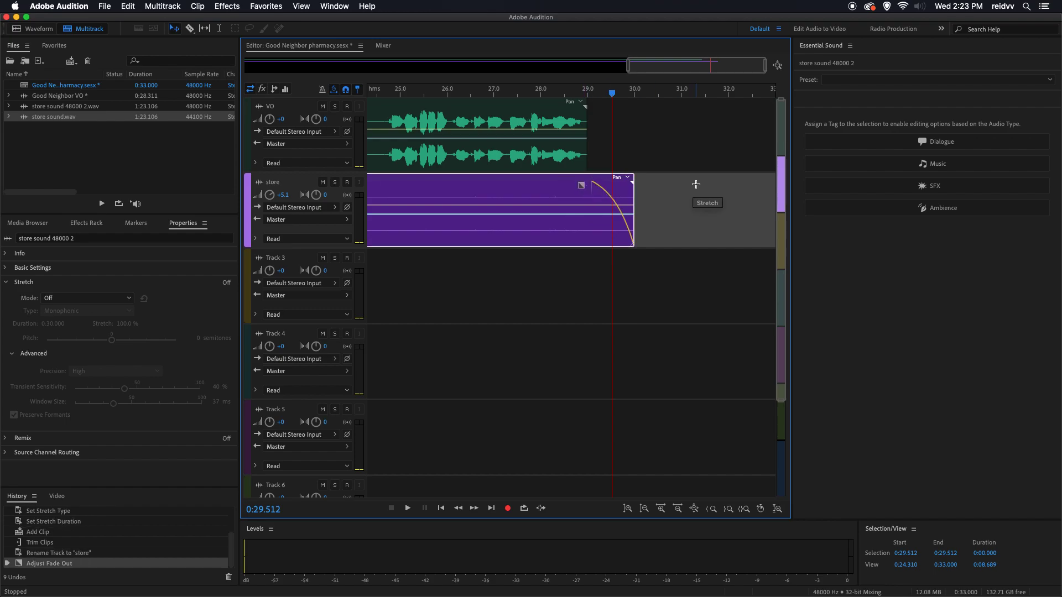
- Import cash register.mp3 and place it at the start of Track 3, accepting a copy conformed to the session's sample rate
scroll(698, 188, "down", 5)
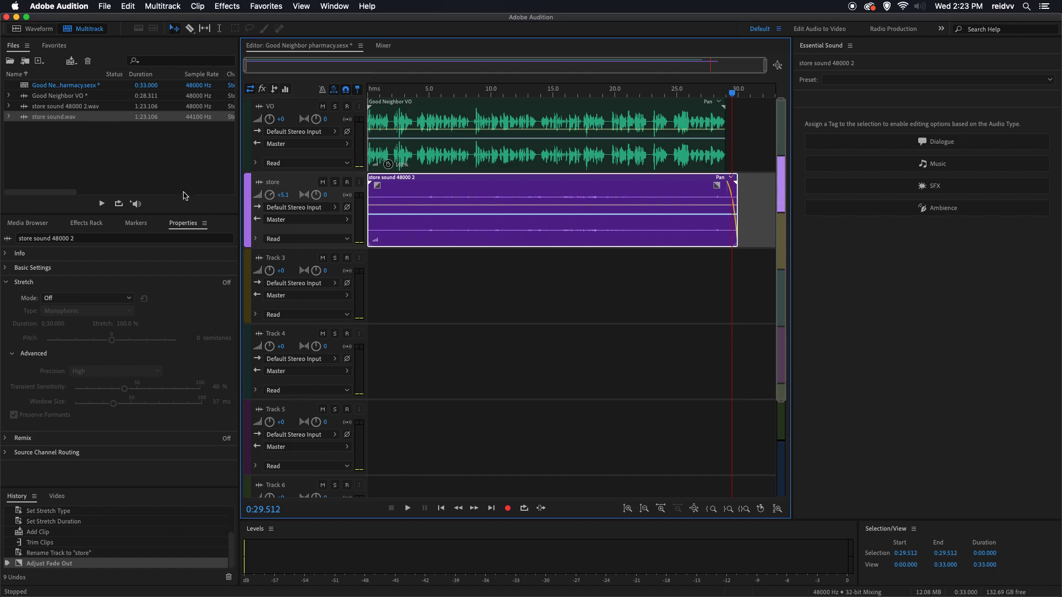
right_click(53, 153)
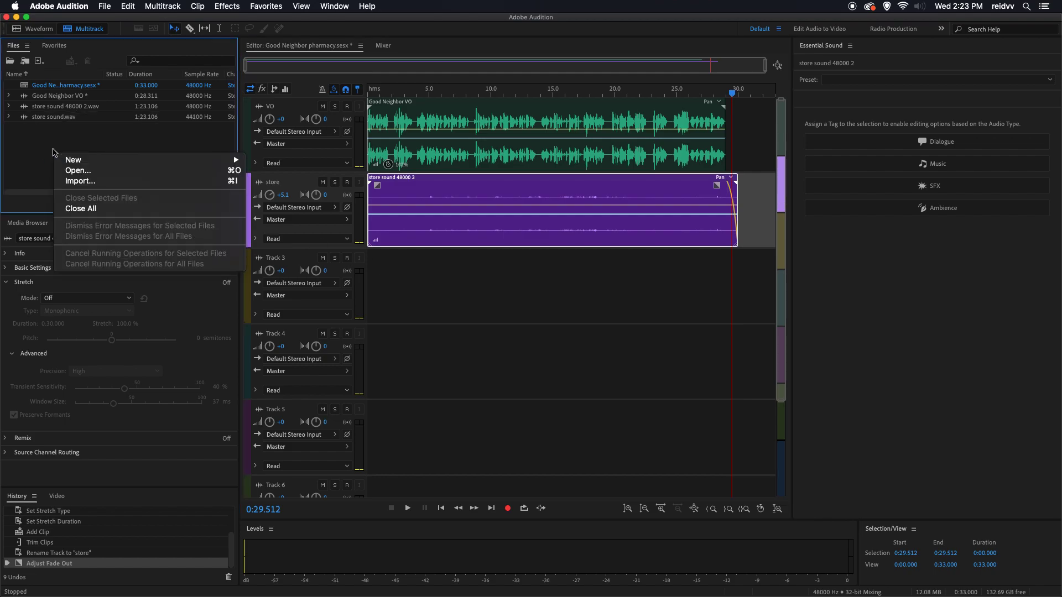
left_click(77, 181)
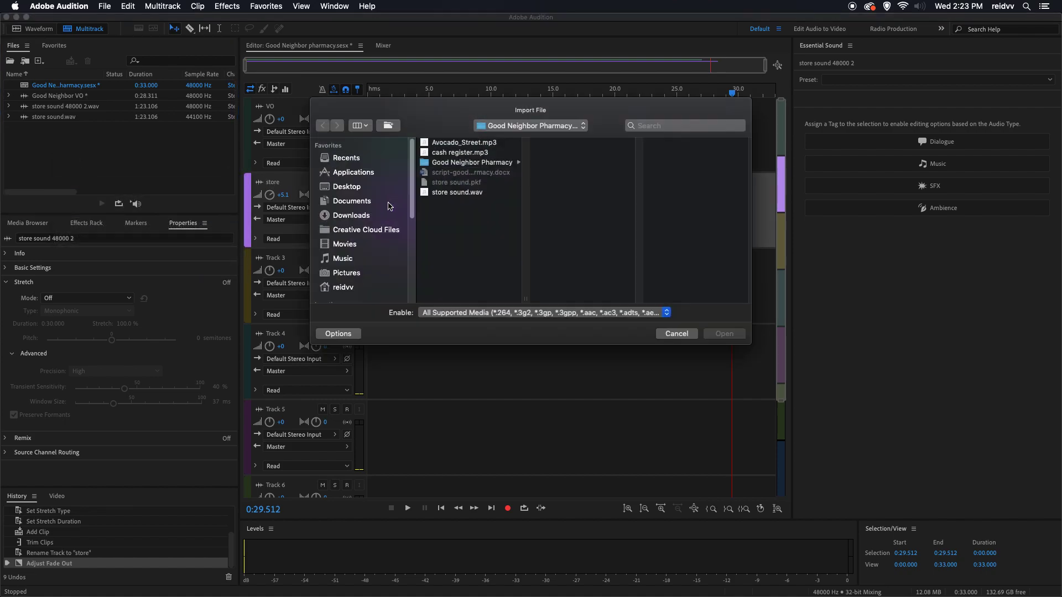
left_click(460, 152)
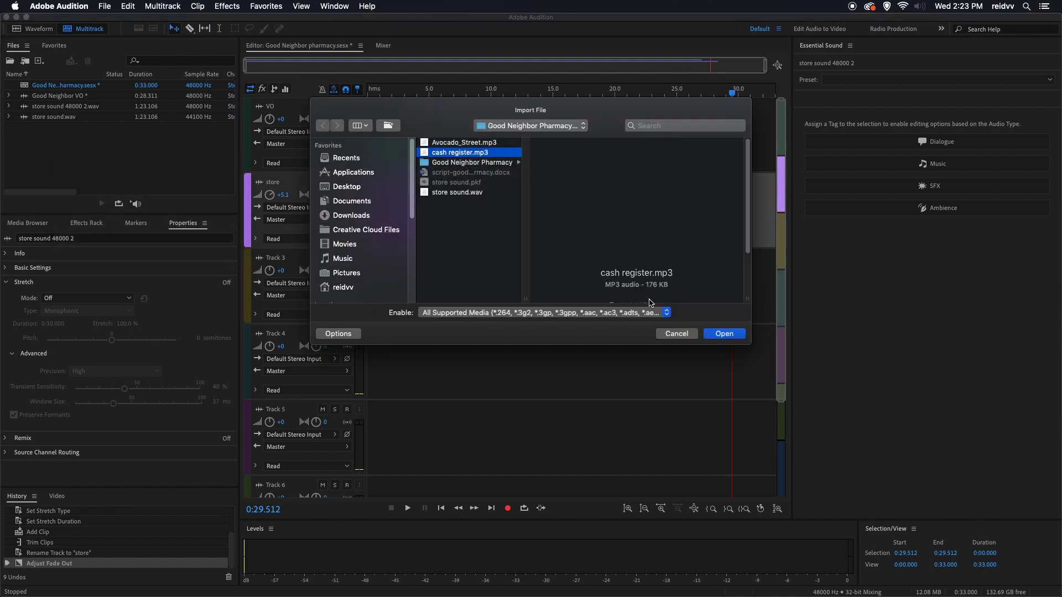
left_click(718, 333)
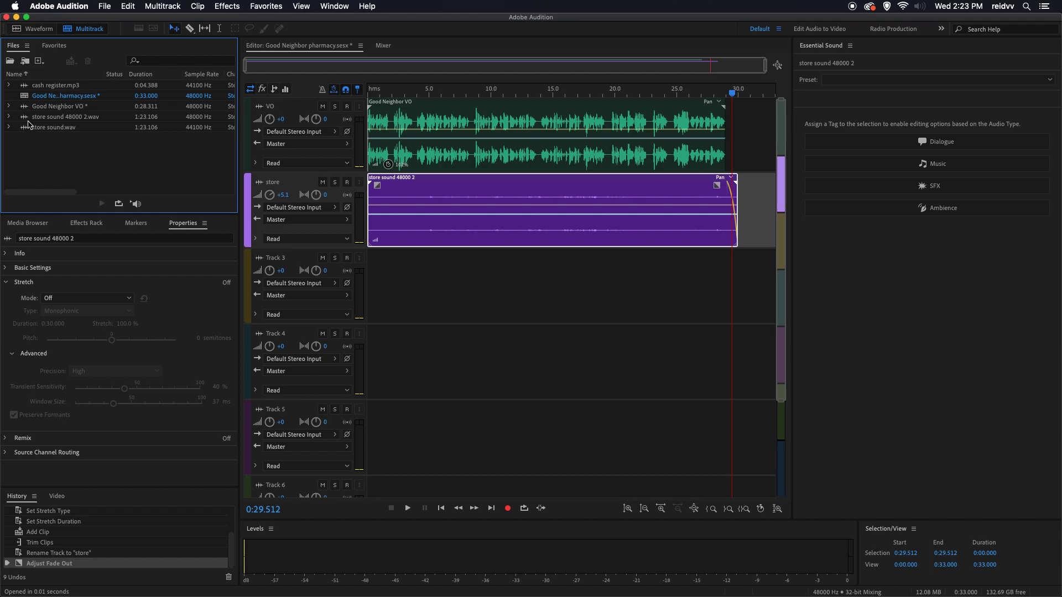
left_click_drag(26, 88, 371, 274)
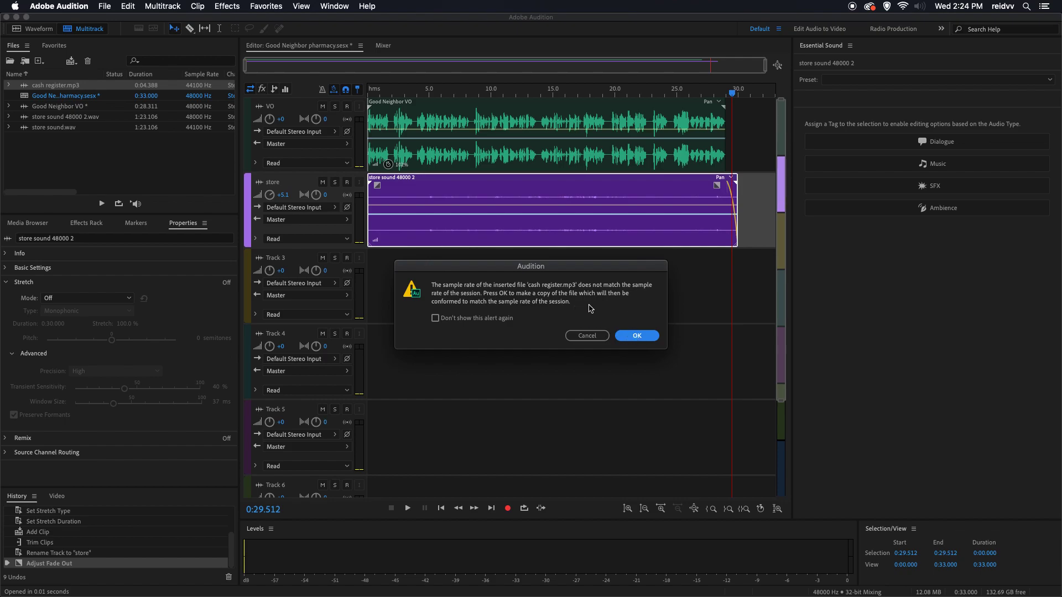
left_click(649, 338)
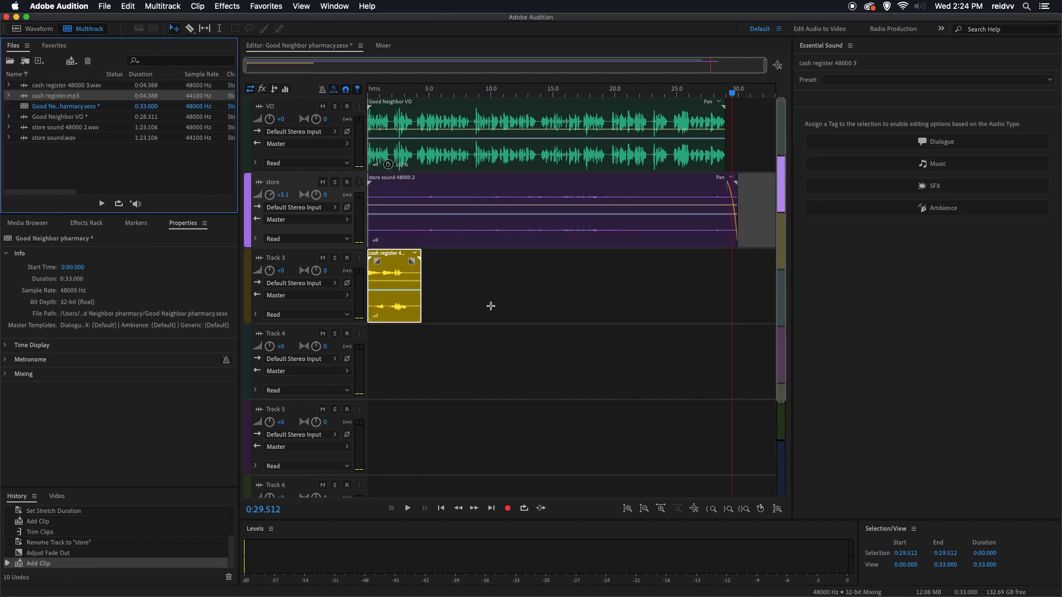
- Trim the end of the cash register clip to a duration of 3.26 seconds and move the clip to about 14 seconds
left_click(403, 103)
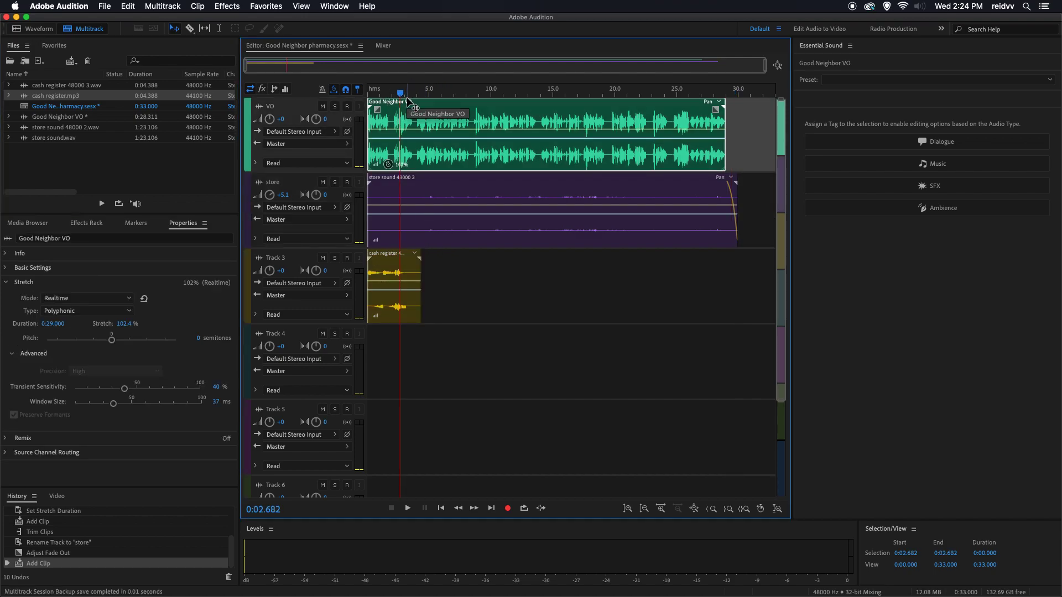
scroll(584, 268, "up", 5)
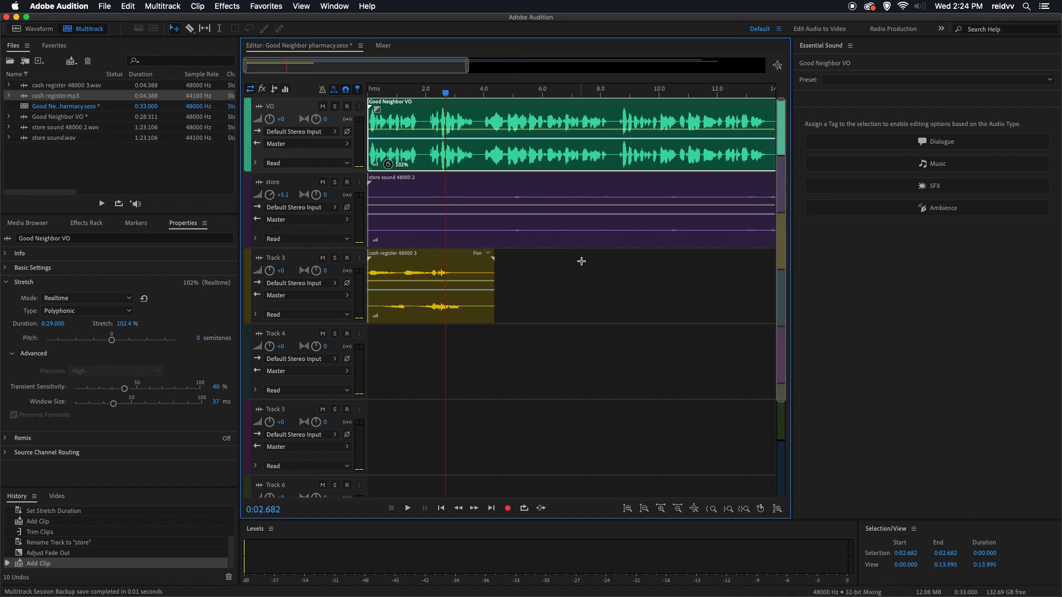
left_click(583, 268)
left_click_drag(520, 269, 482, 271)
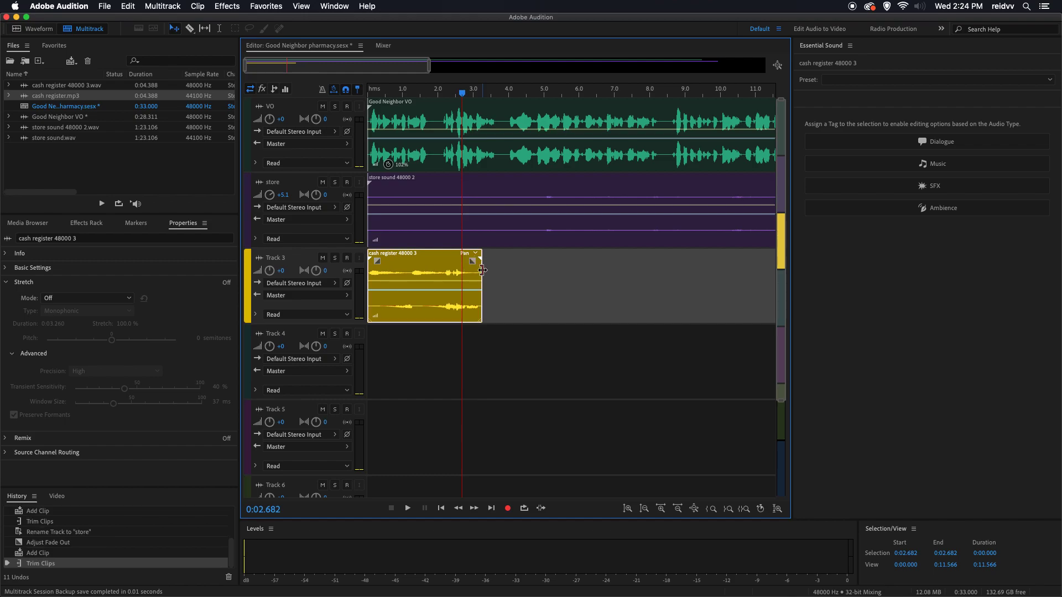
key("backslash")
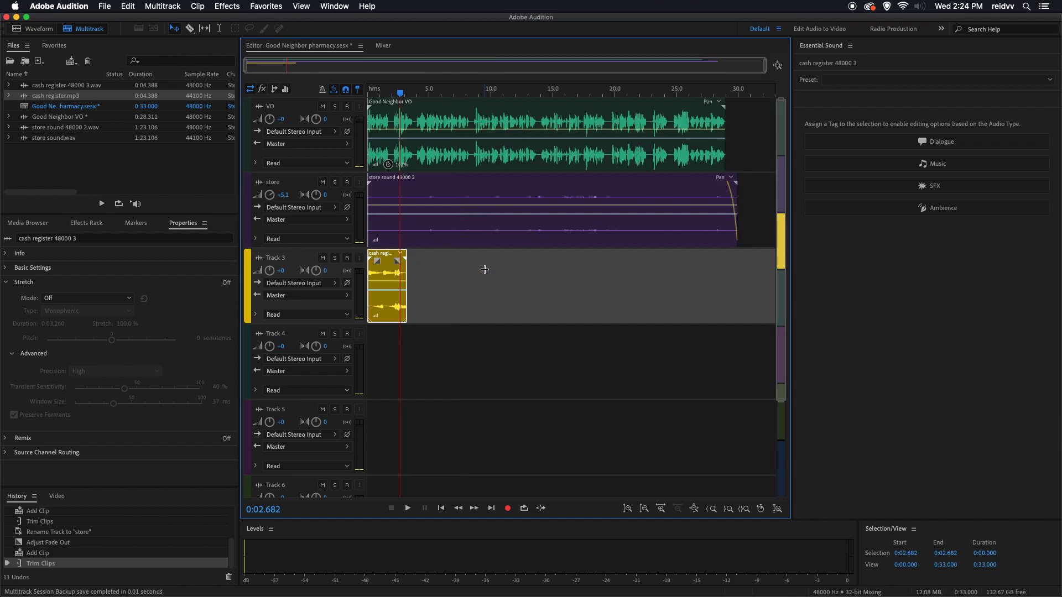
left_click_drag(386, 275, 564, 287)
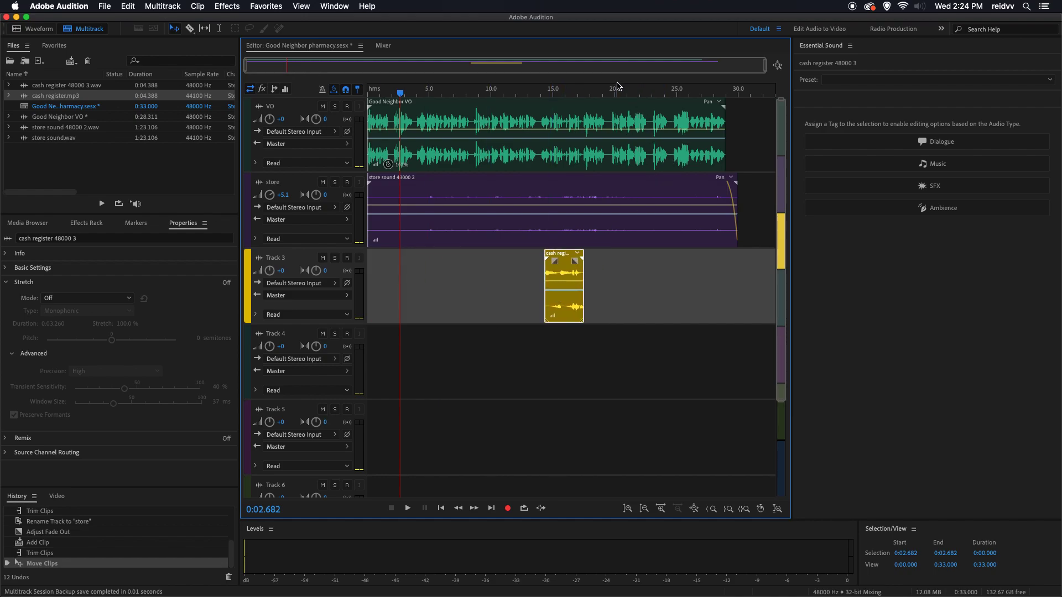
- Play the voice-over to find the cue for the register sound and add a marker at 0:19.173
left_click(622, 94)
key("space")
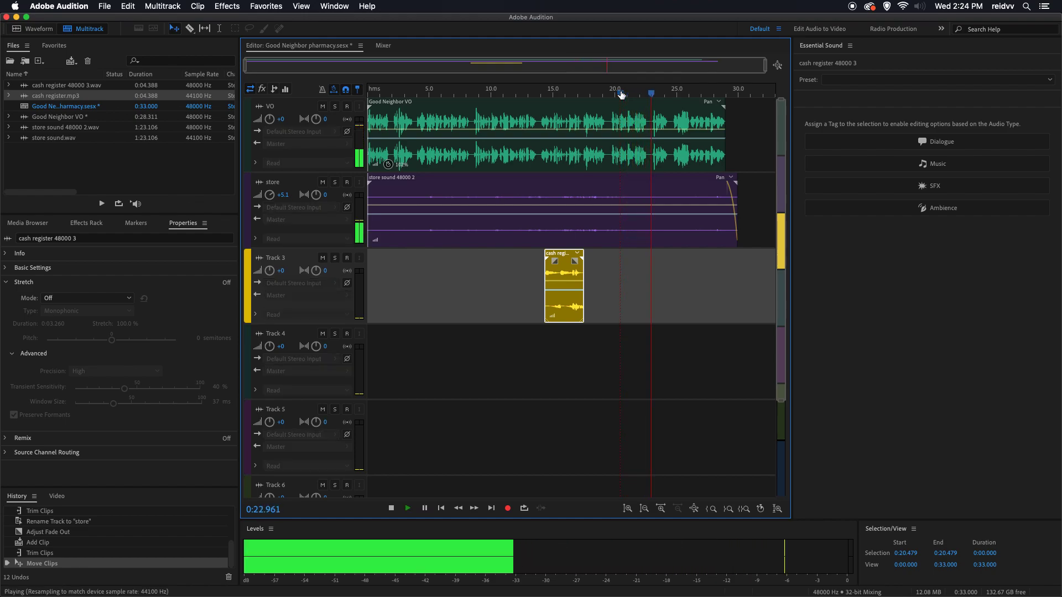
key("space")
left_click(588, 94)
key("space")
key("space")
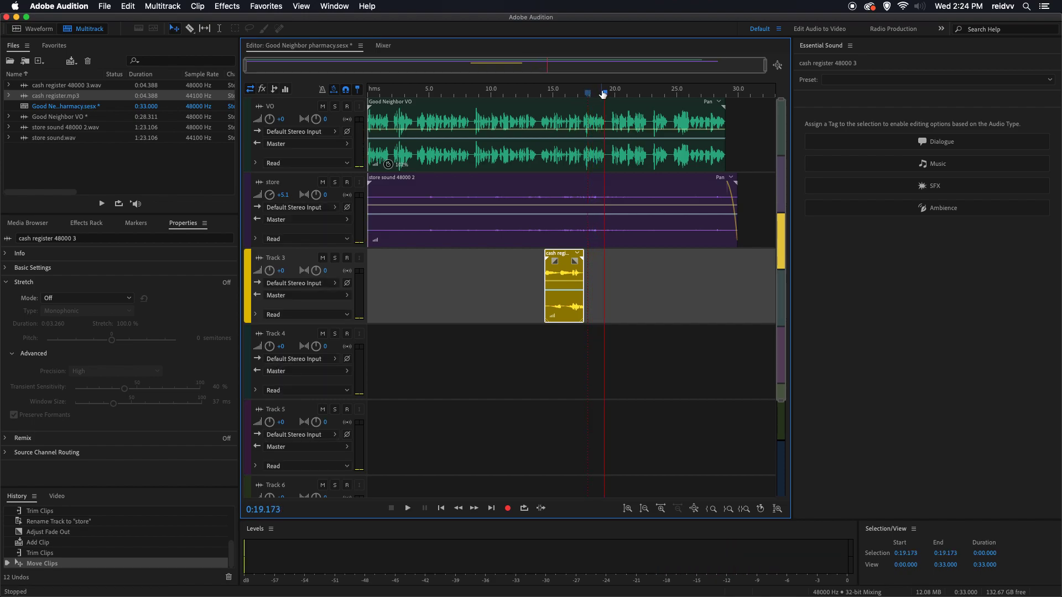
key("m")
- Move the cash register clip to start at about 17 seconds, lining up its ring with Marker 01
left_click_drag(603, 91, 540, 88)
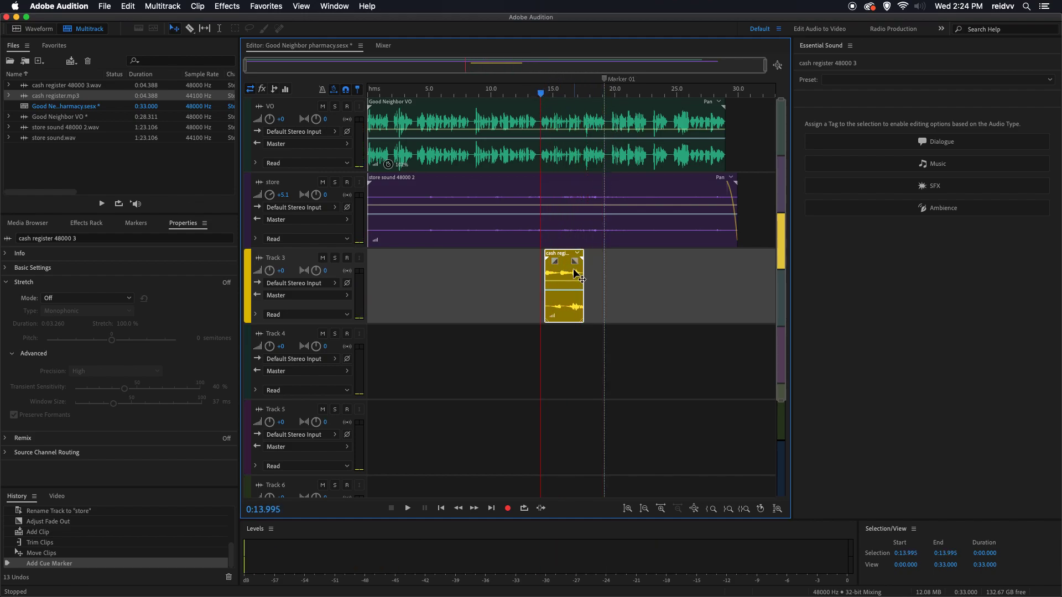
left_click_drag(565, 270, 605, 266)
scroll(605, 264, "up", 2)
left_click(647, 262)
left_click_drag(648, 262, 647, 263)
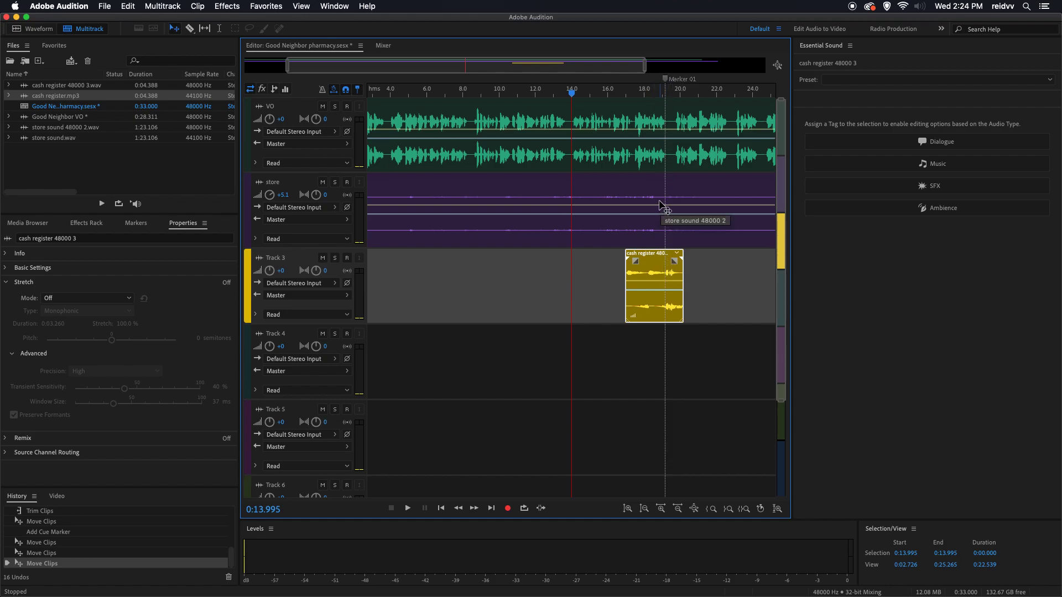
scroll(658, 201, "down", 2)
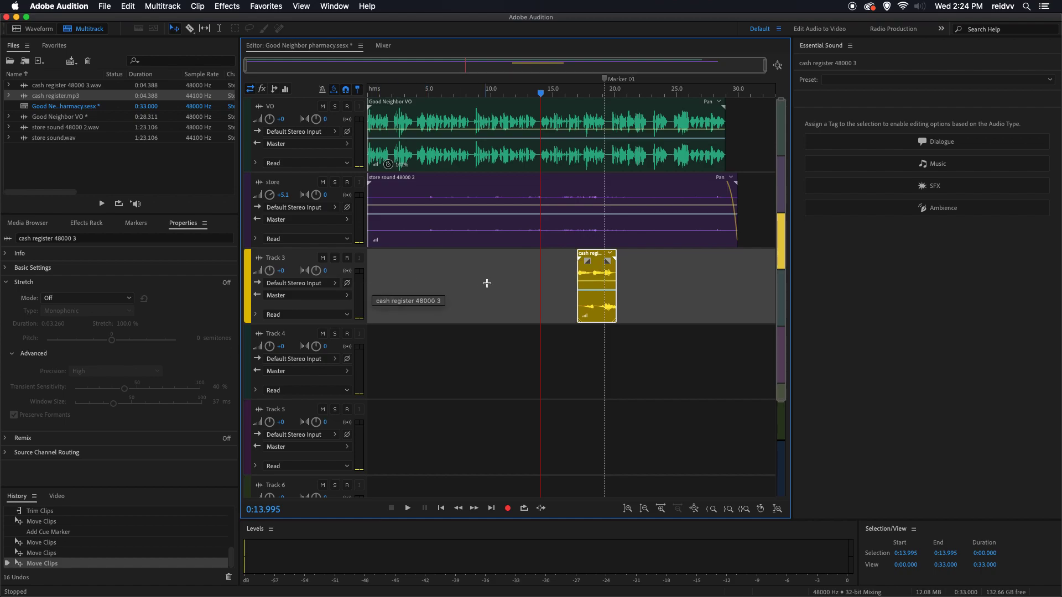
- Play the mix from about 15.9 seconds to check the cash register's timing against the voice-over
left_click(565, 94)
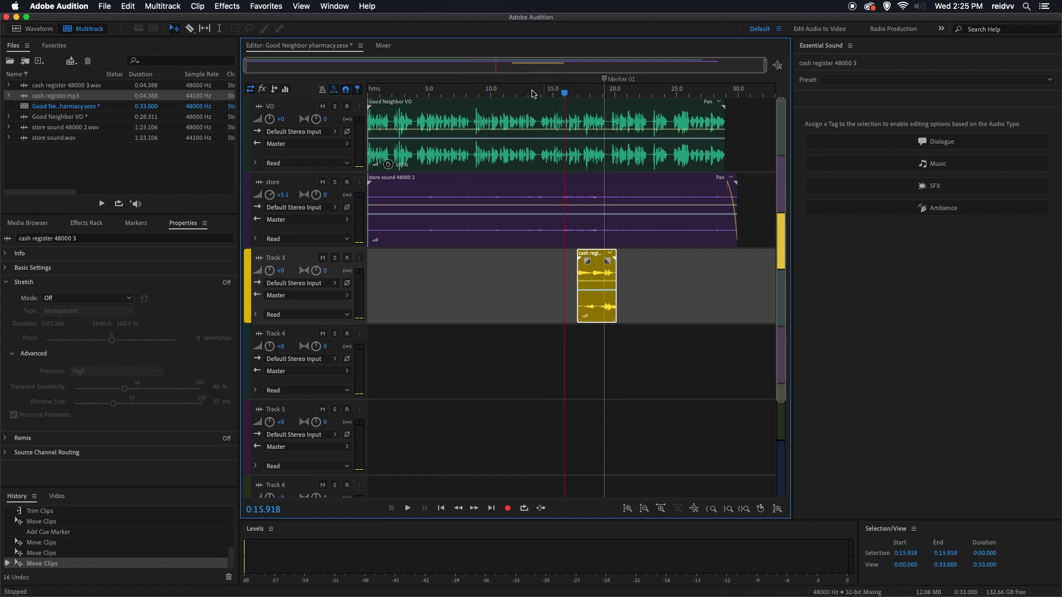
key("space")
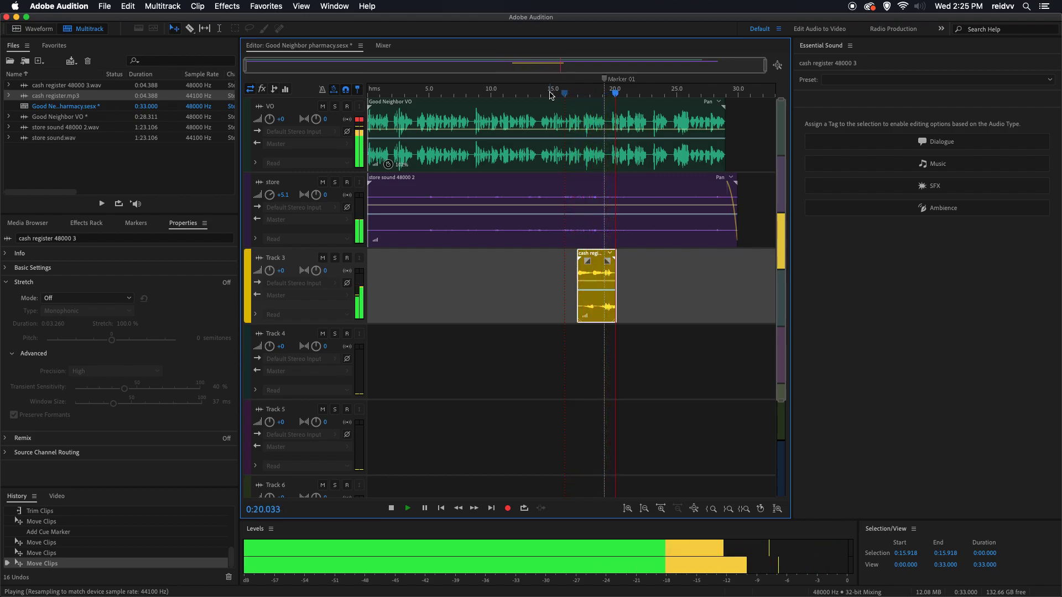
key("space")
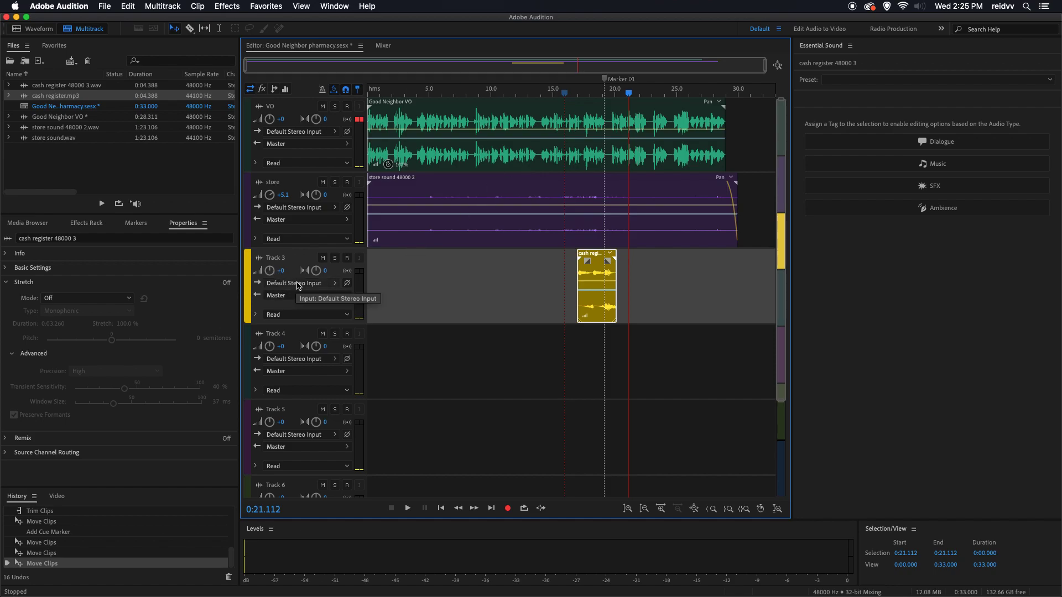
- Import Avocado_Street.mp3 and place it at the start of Track 4, accepting a copy conformed to the session's sample rate
right_click(62, 160)
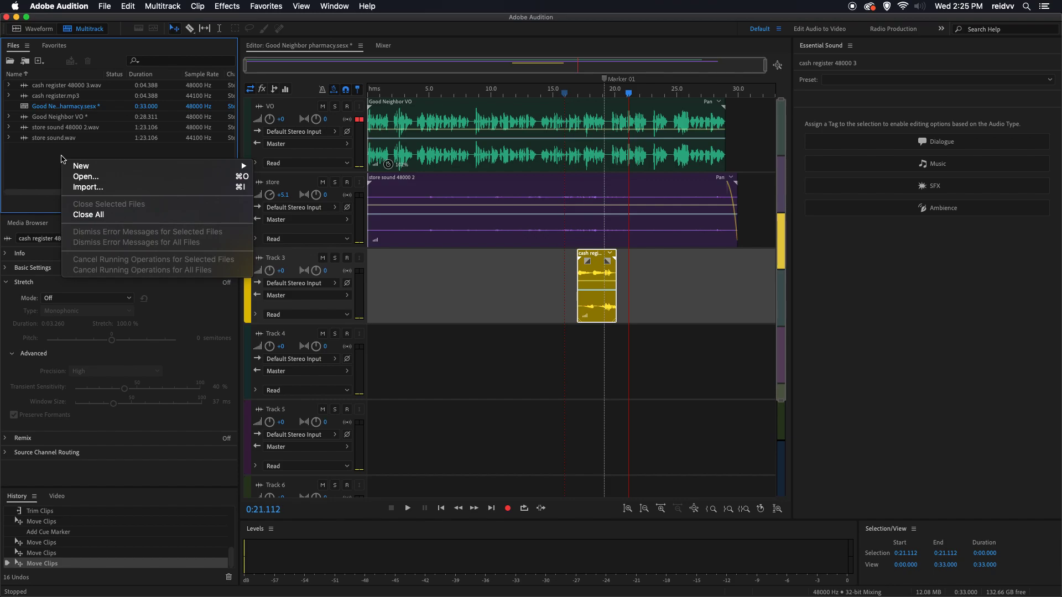
left_click(78, 188)
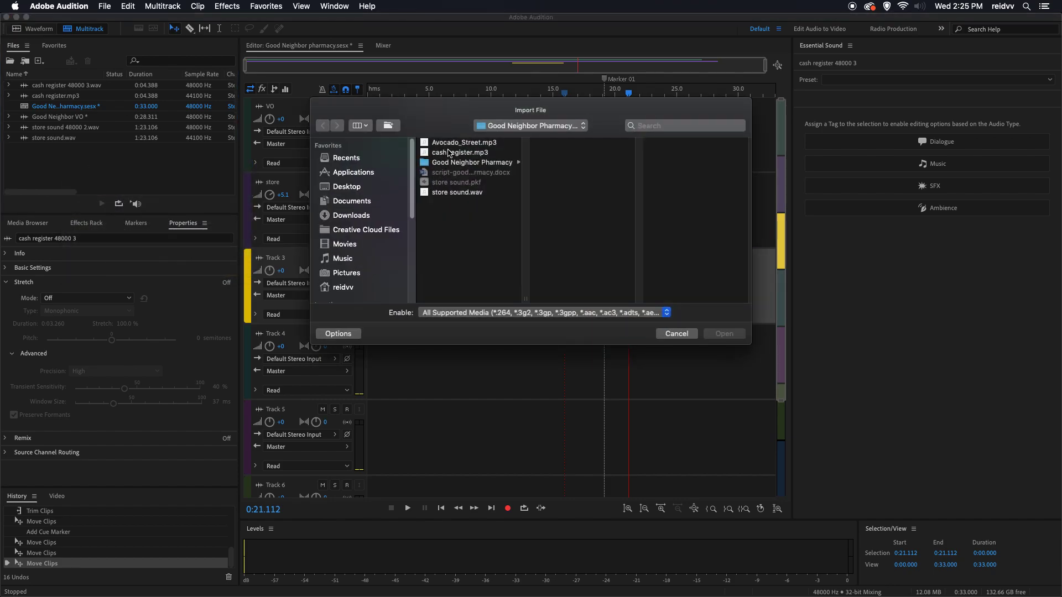
left_click(449, 143)
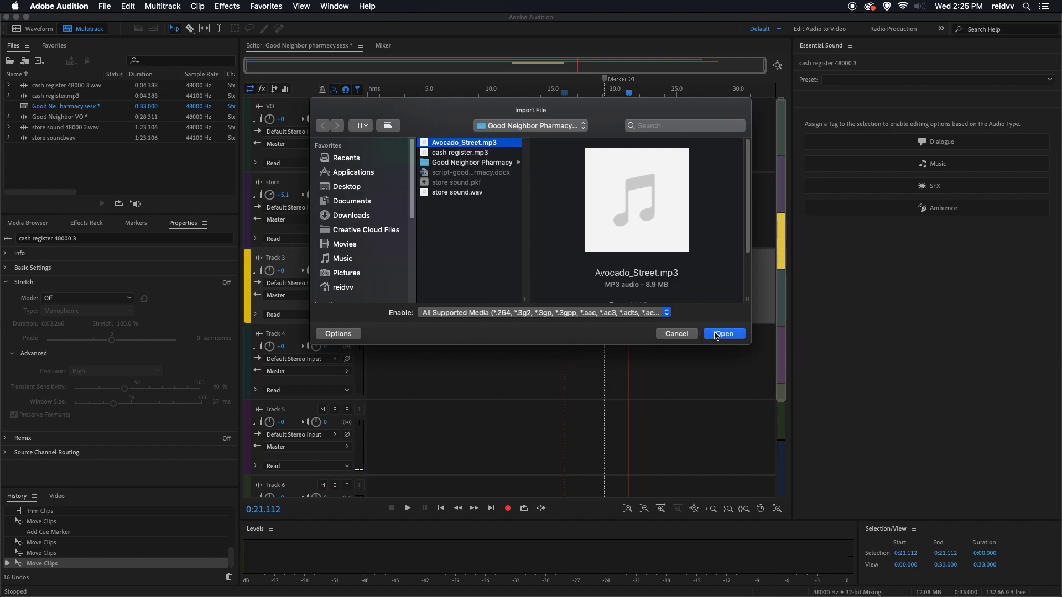
left_click(716, 335)
left_click_drag(23, 87, 367, 359)
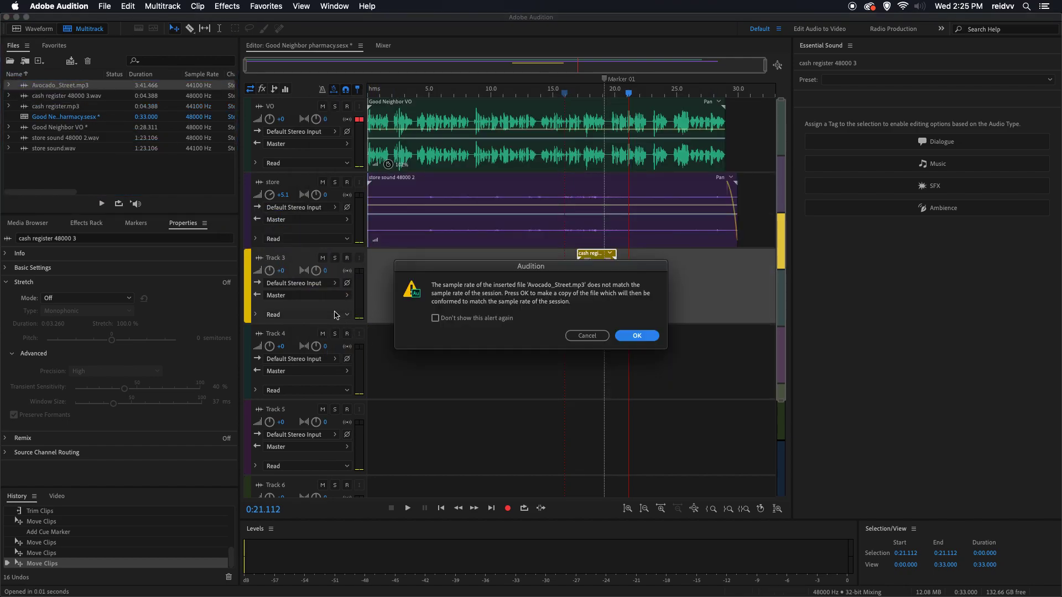
left_click(636, 335)
- Rename Track 3 as "register" and Track 4 as "music"
left_click(273, 258)
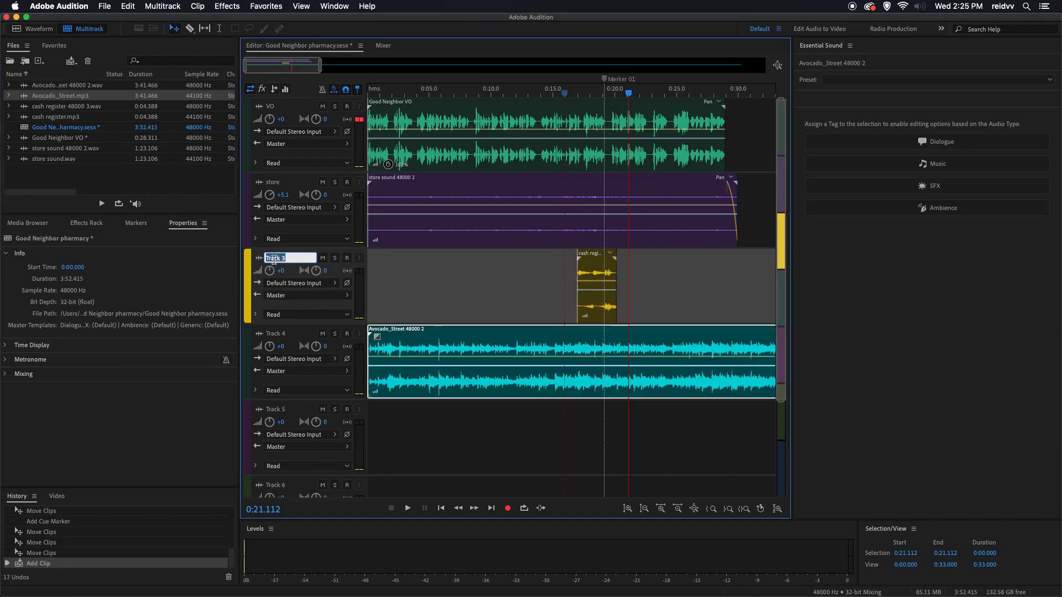
type("register")
key("Return")
double_click(277, 334)
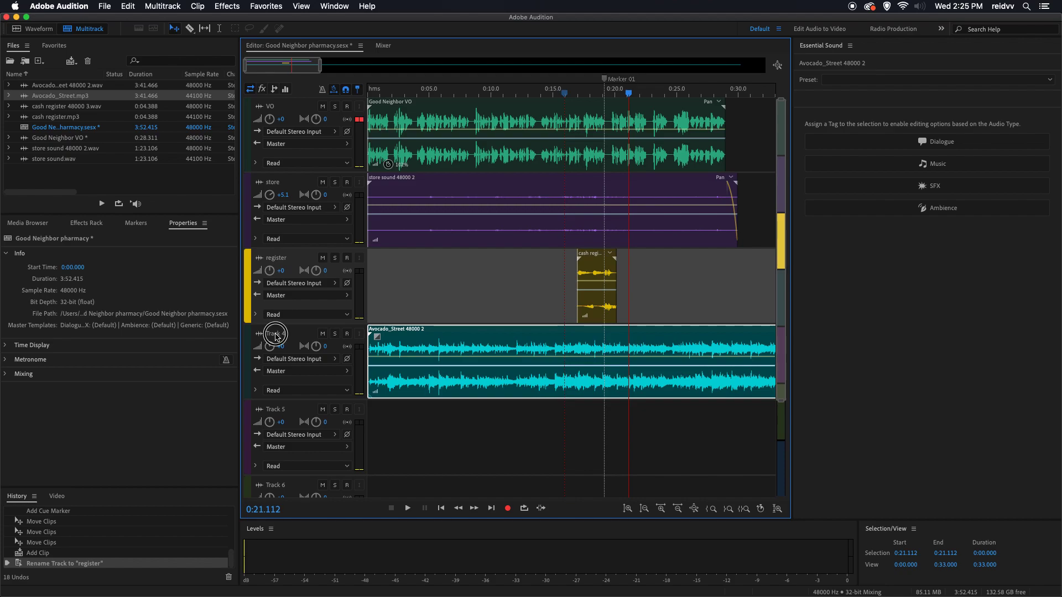
type("mus")
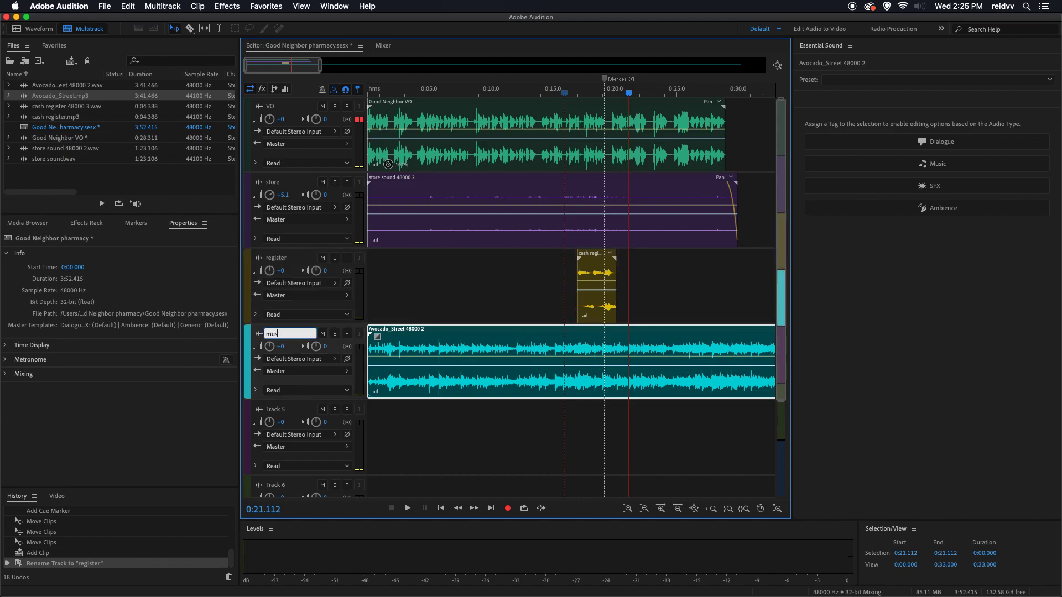
key("Return")
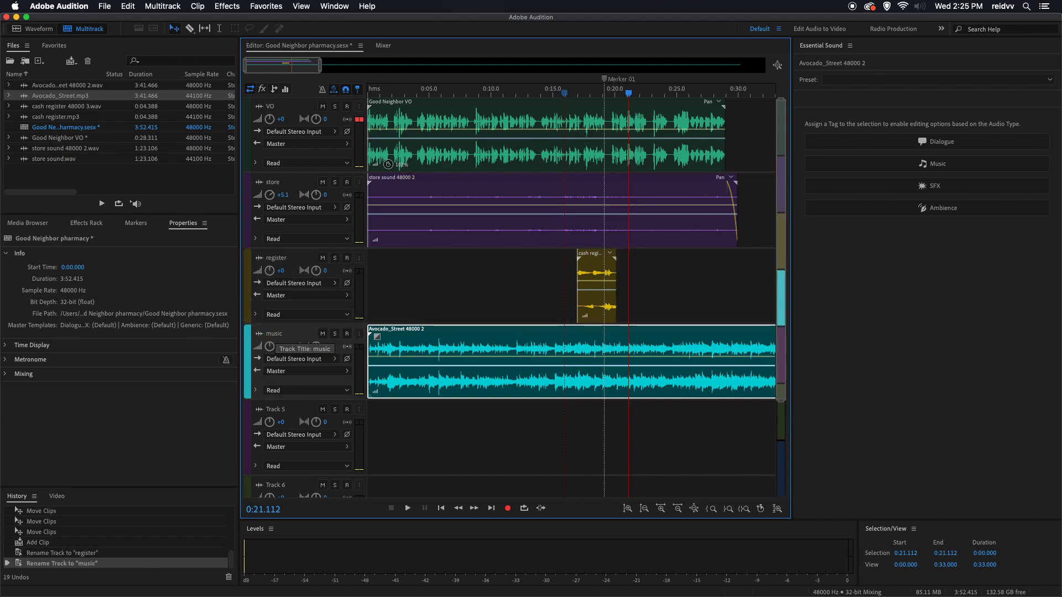
- Trim the end of the music clip to the 30-second mark and inspect it against the store clip's end
key("backslash")
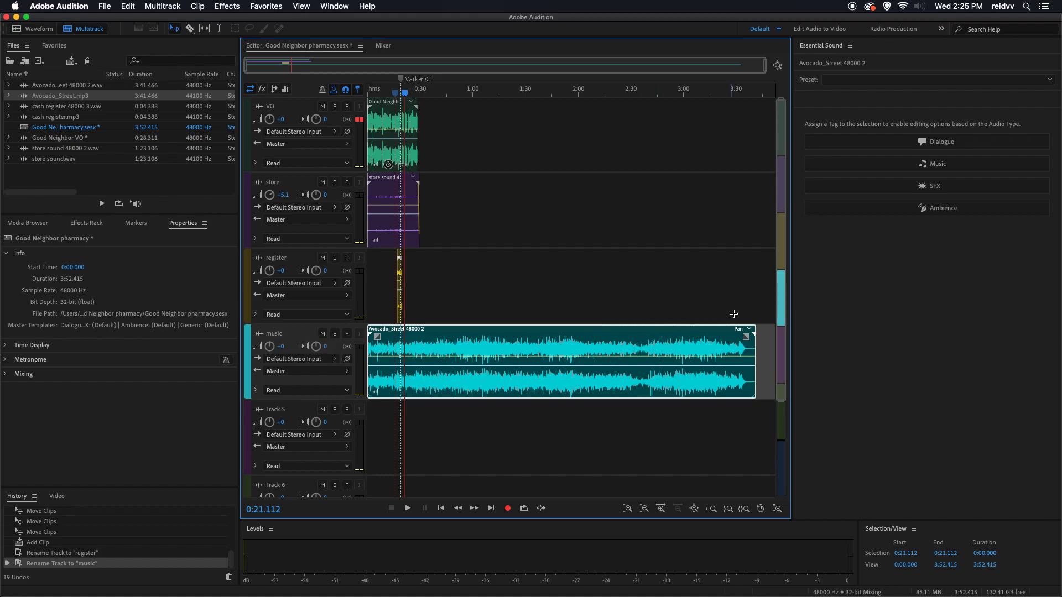
left_click_drag(755, 344, 418, 350)
key("backslash")
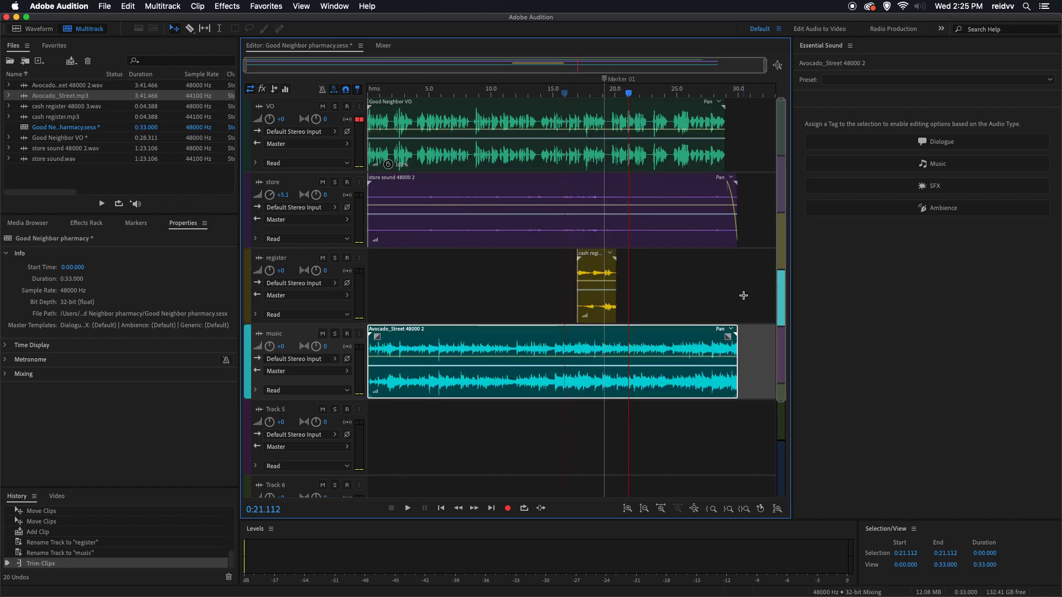
left_click(727, 94)
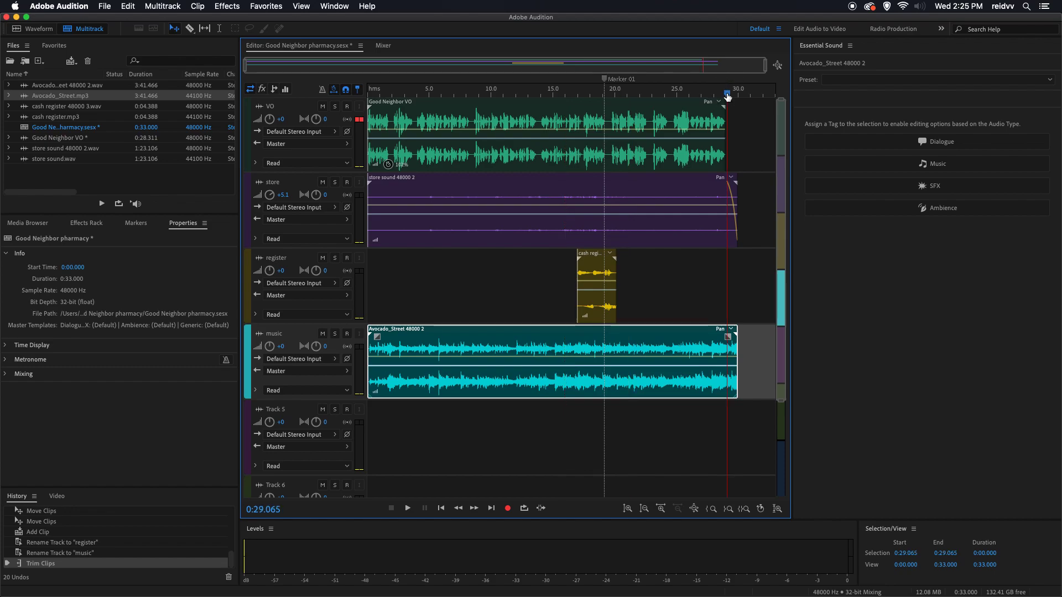
scroll(727, 97, "up", 3)
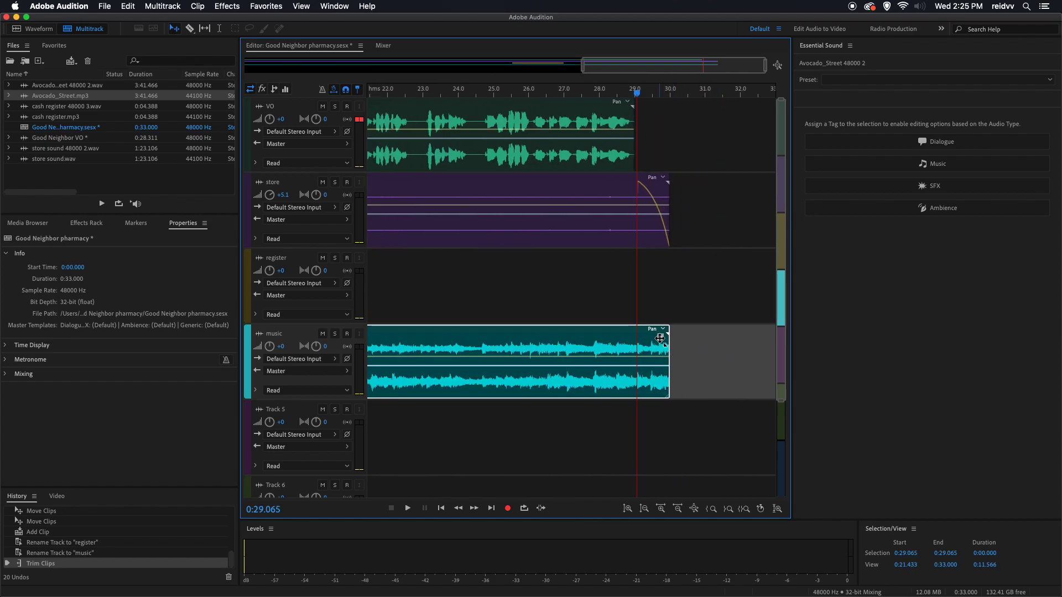
left_click(660, 337)
- Trim about 0.2 seconds of silence from the start of the music clip and move the clip back to the session start
key("Home")
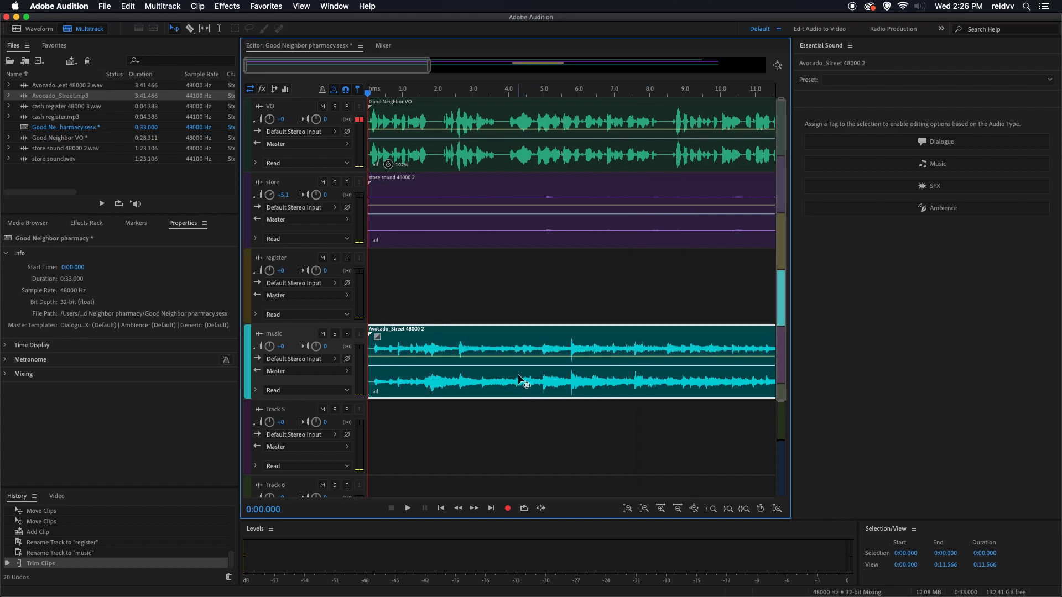
key("equal")
key("equal")
key("equal")
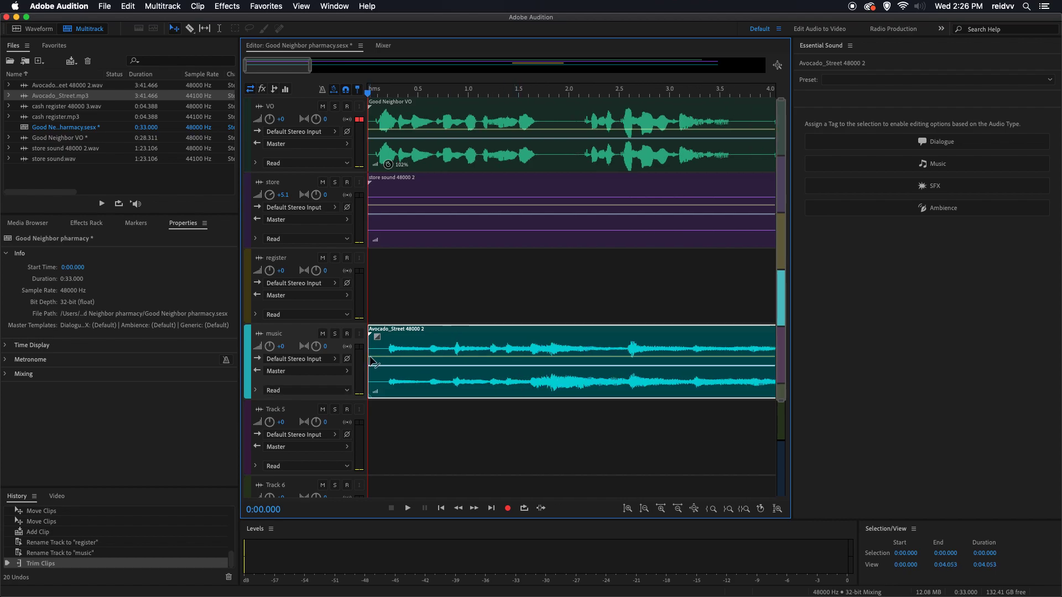
left_click_drag(370, 354, 426, 348)
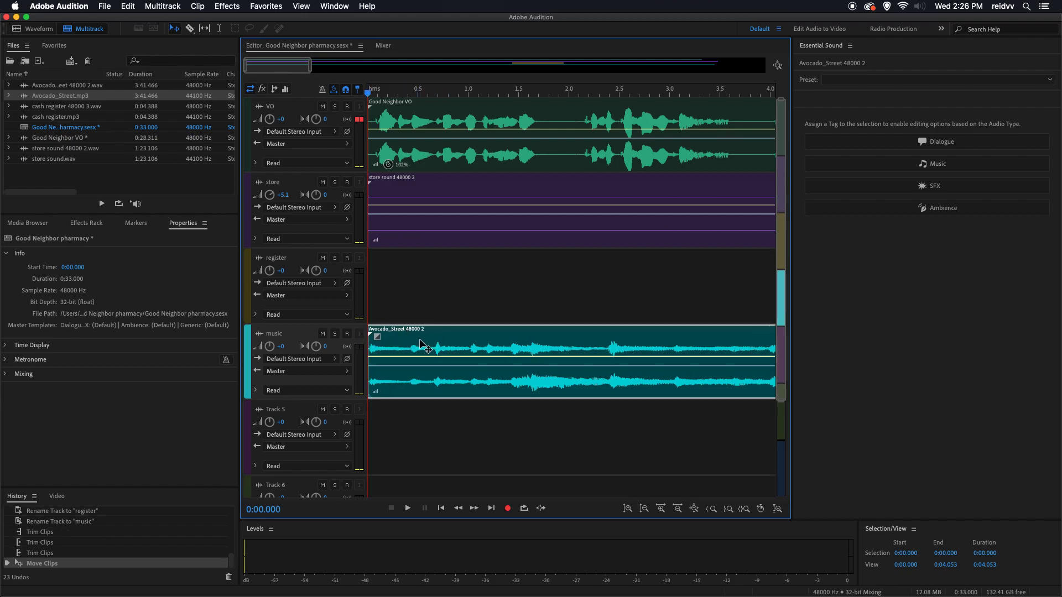
- Extend the end of the music clip to the 30-second mark and fade it out over about the last 3 seconds
key("End")
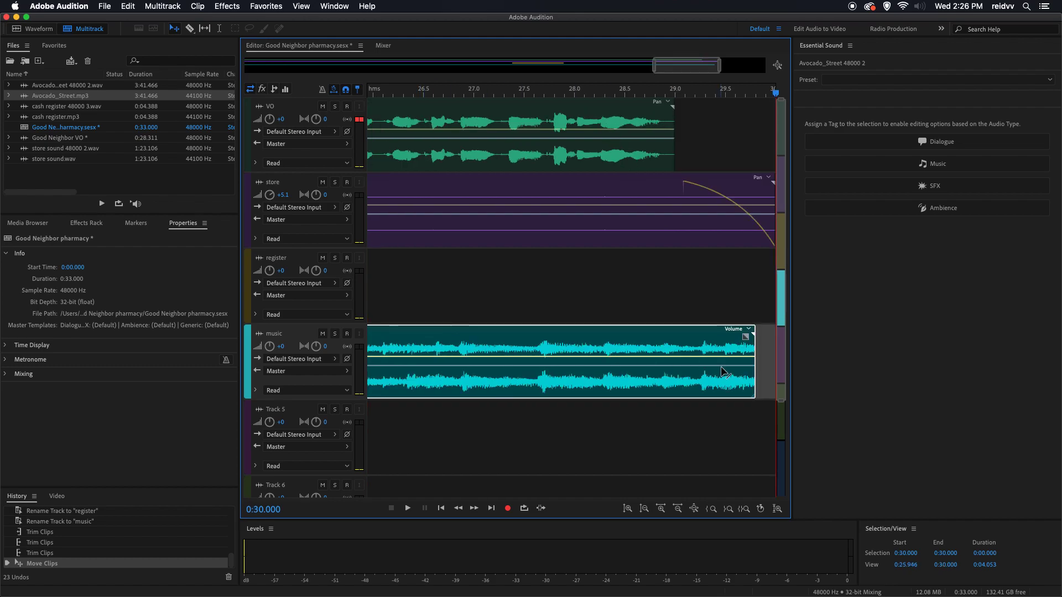
mouse_move(754, 343)
left_mouse_down()
mouse_move(768, 337)
mouse_move(744, 343)
left_mouse_up()
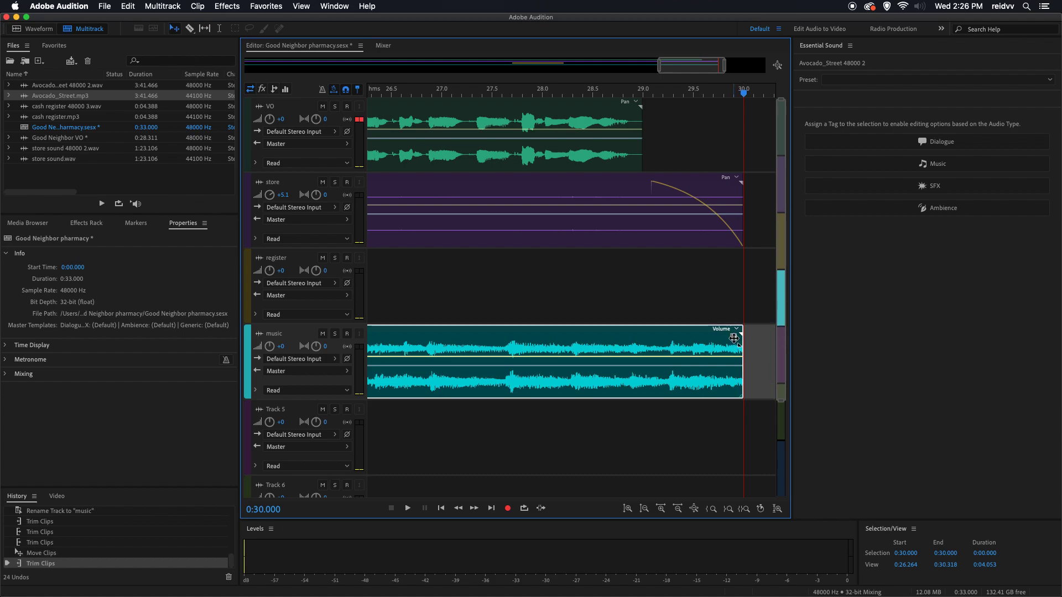
left_click_drag(735, 340, 446, 344)
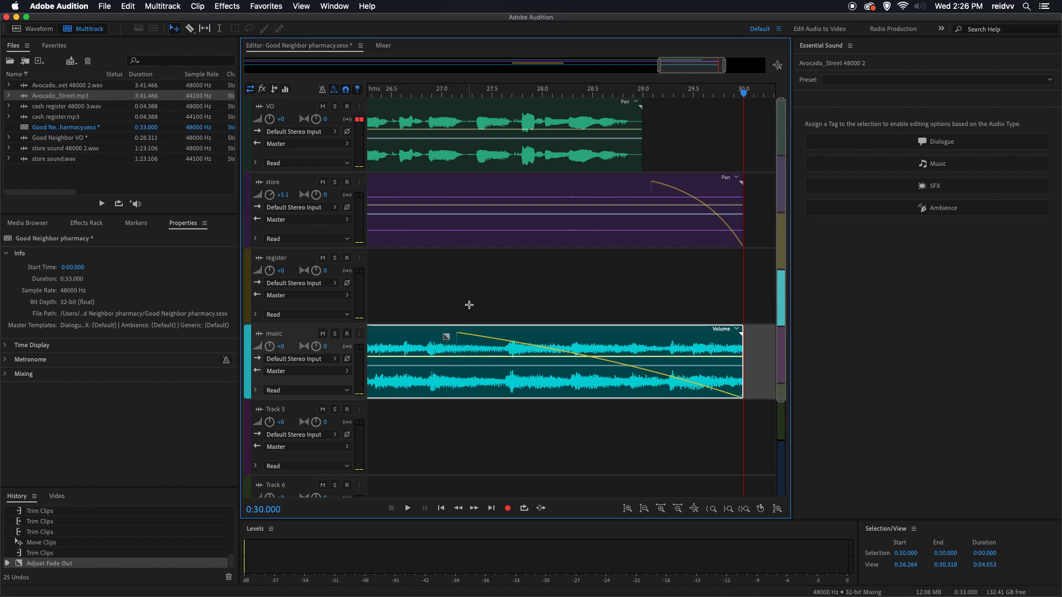
key("backslash")
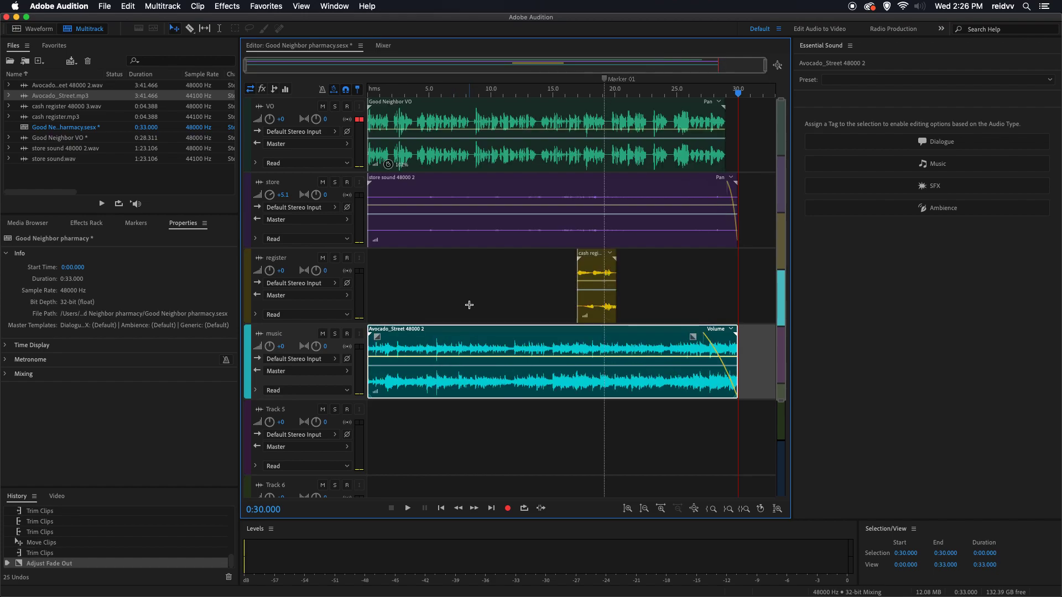
- Set the music track's volume to -12 dB and play the full mix from the session start
left_click(280, 347)
key("BackSpace")
type("-12")
key("Return")
left_click(389, 92)
key("Home")
key("space")
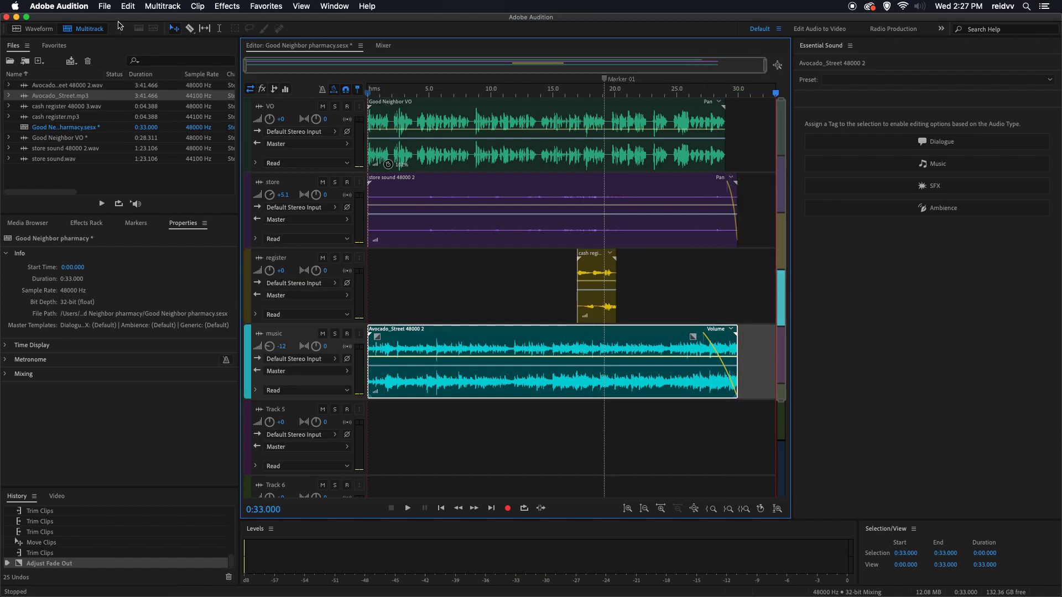
- Save the session, copying outside media into the session folder and saving the voice-over as Good Neighbor VO.wav in Documents
key("super+s")
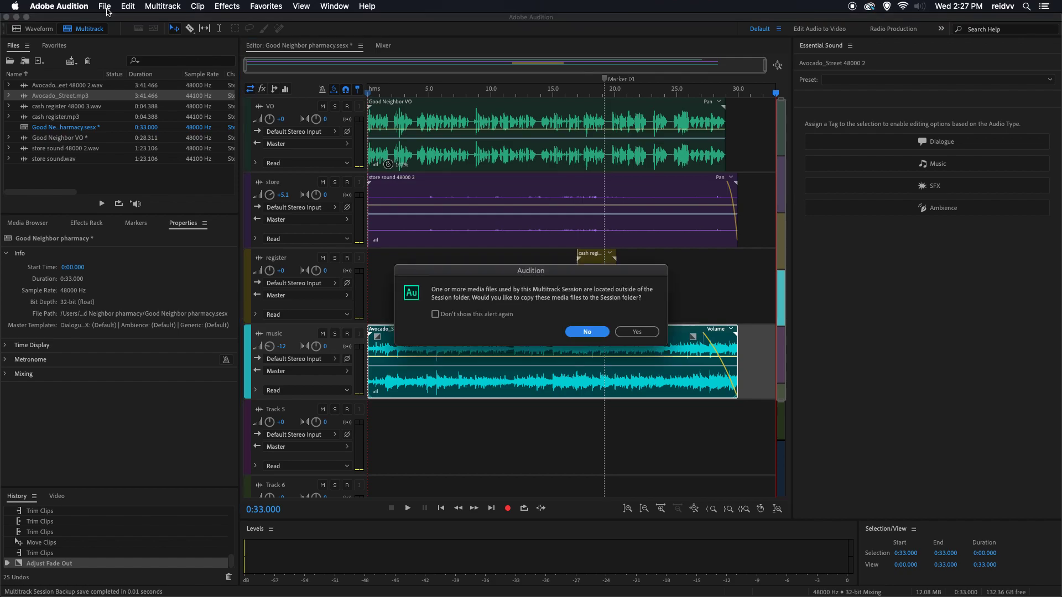
left_click(638, 333)
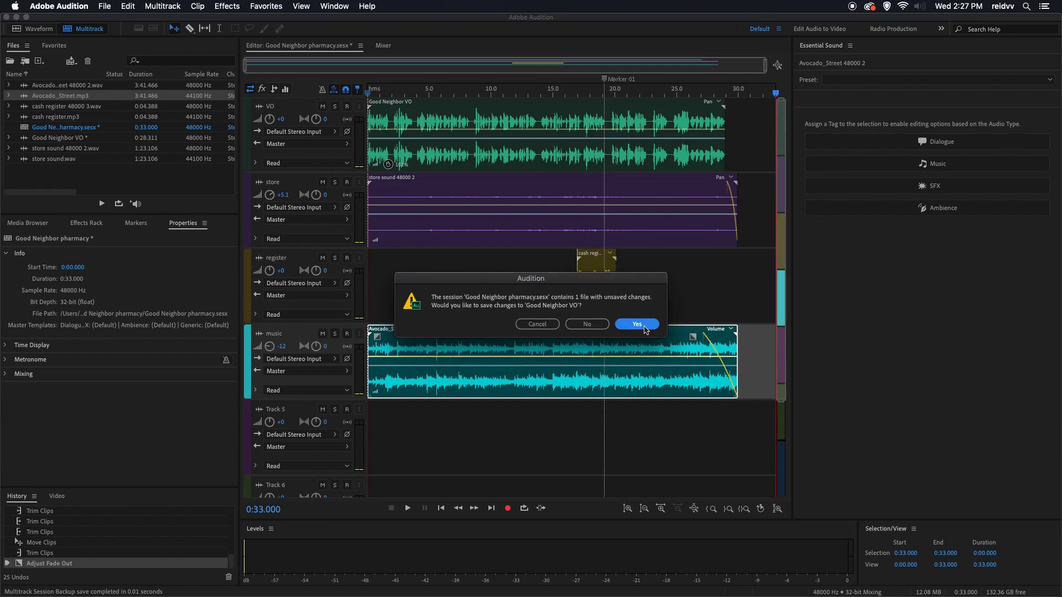
left_click(637, 324)
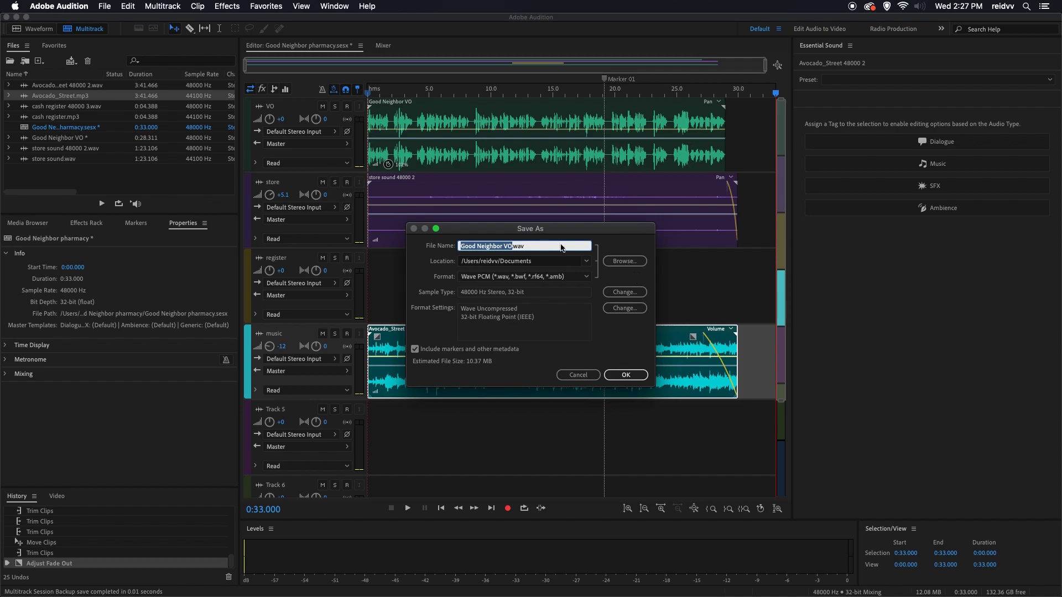
left_click(628, 378)
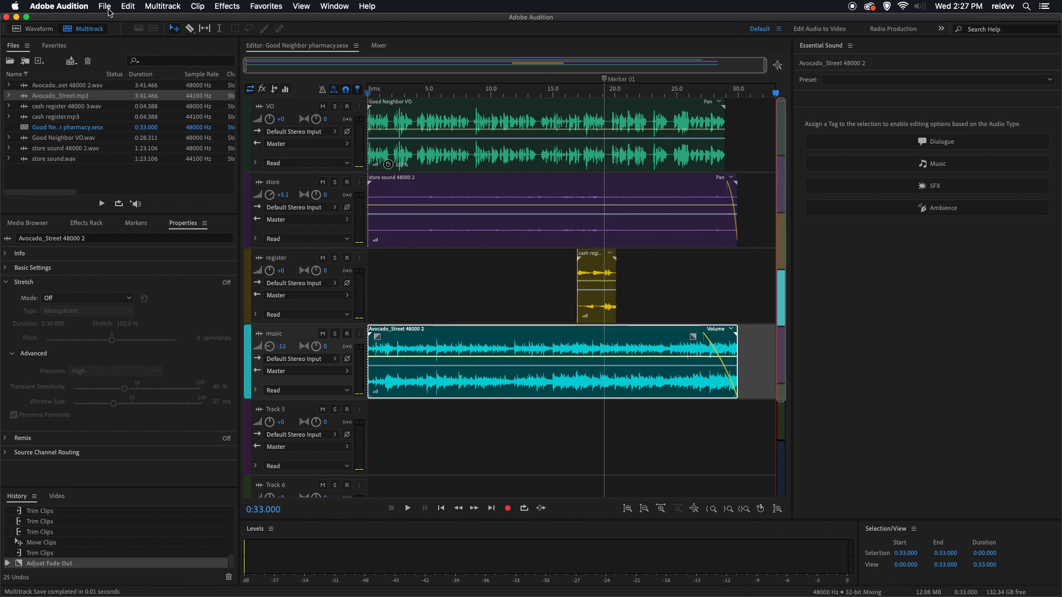
- Export a mixdown of the entire session as Good Neighbor pharmacy_mixdown.wav in Wave PCM format to the Desktop folder Good Neighbor Pharmacy ICA
left_click(105, 6)
mouse_move(174, 208)
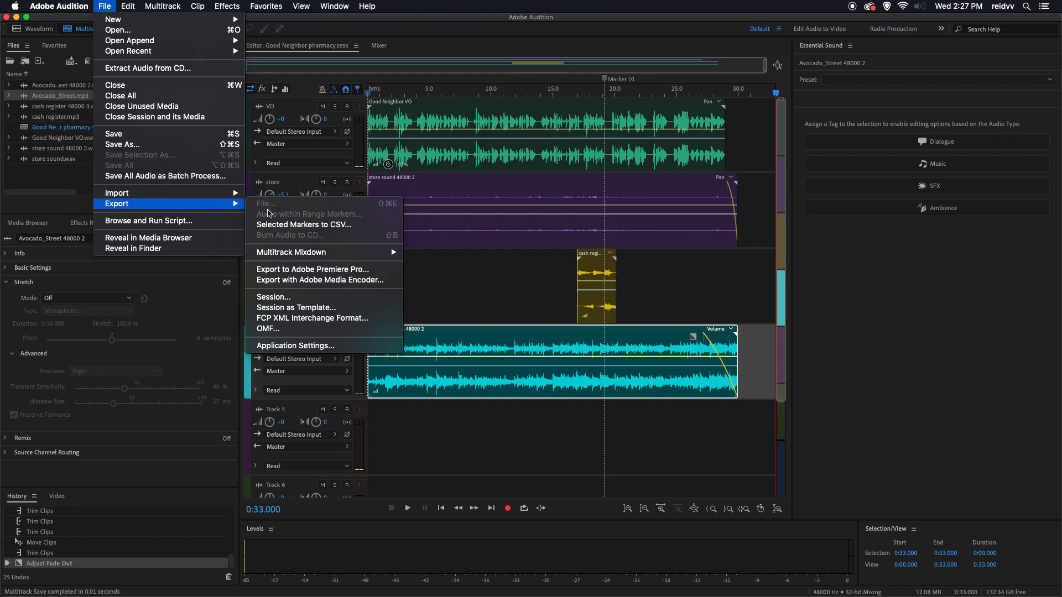
mouse_move(306, 252)
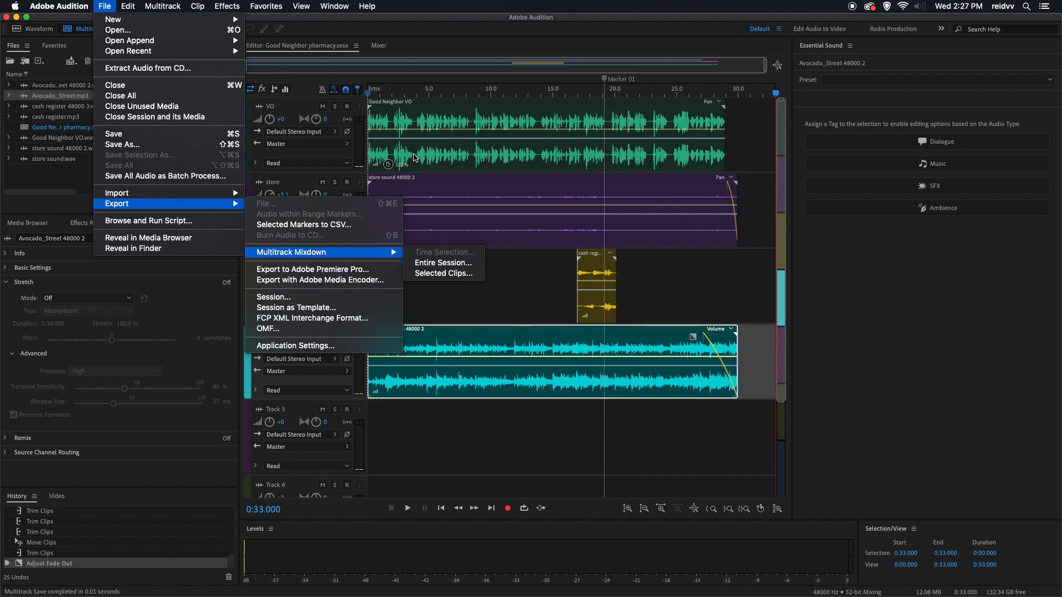
mouse_move(382, 253)
left_click(427, 264)
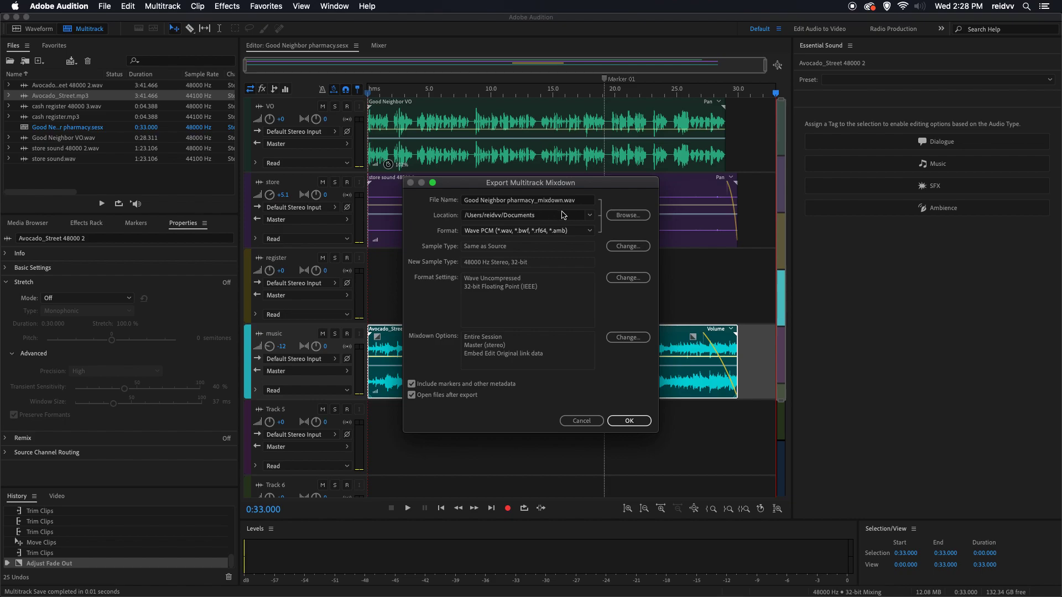
left_click(616, 216)
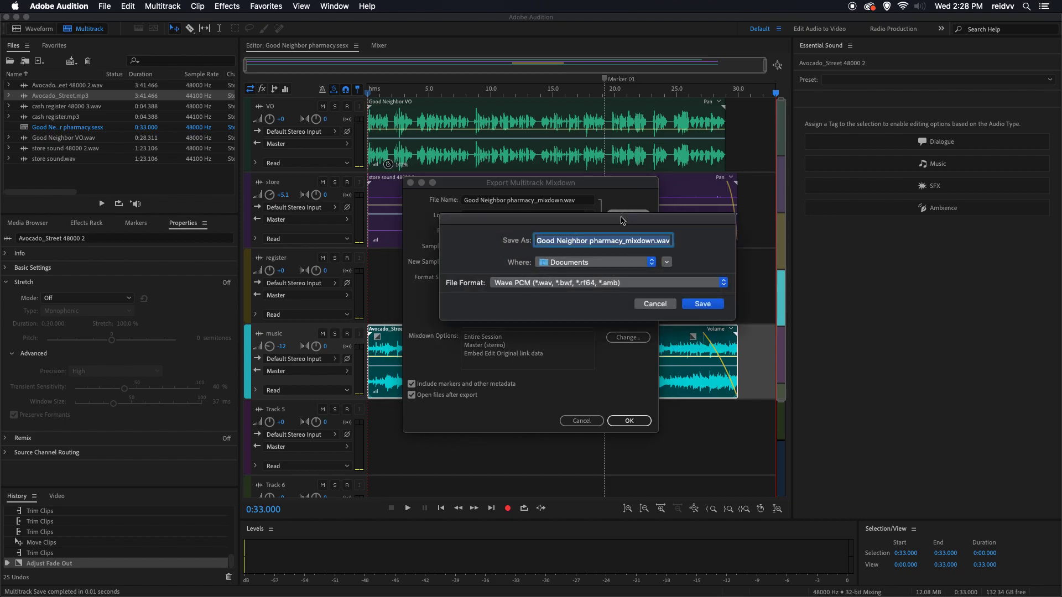
left_click(652, 262)
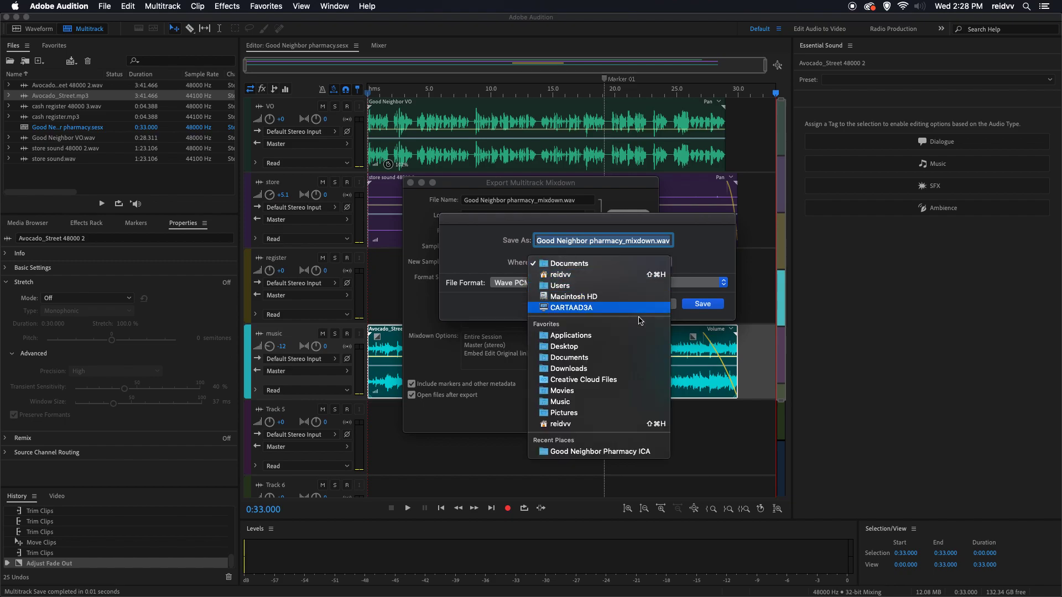
left_click(640, 346)
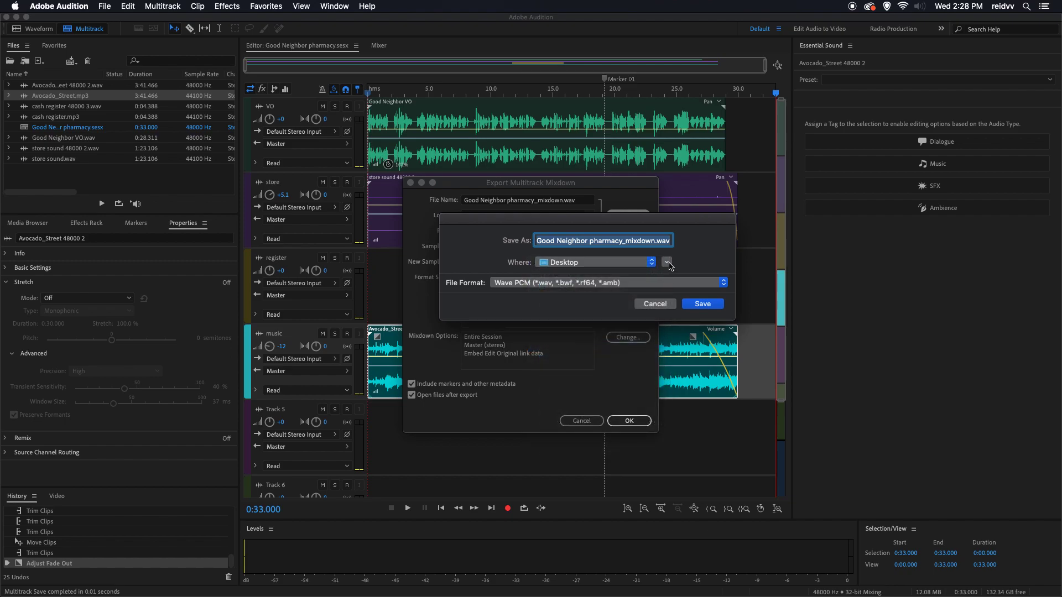
left_click(667, 263)
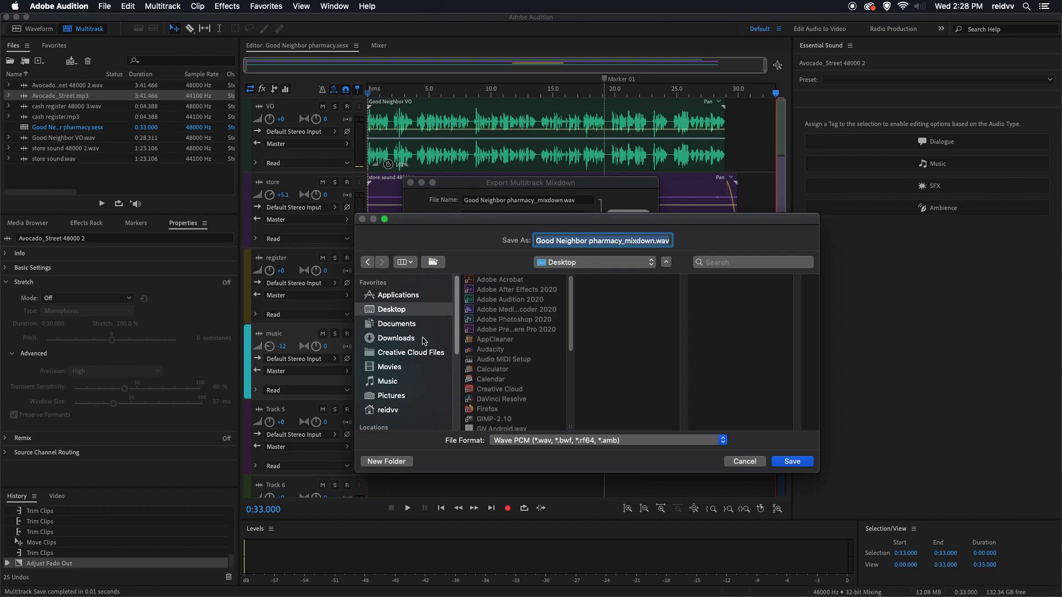
scroll(553, 354, "down", 5)
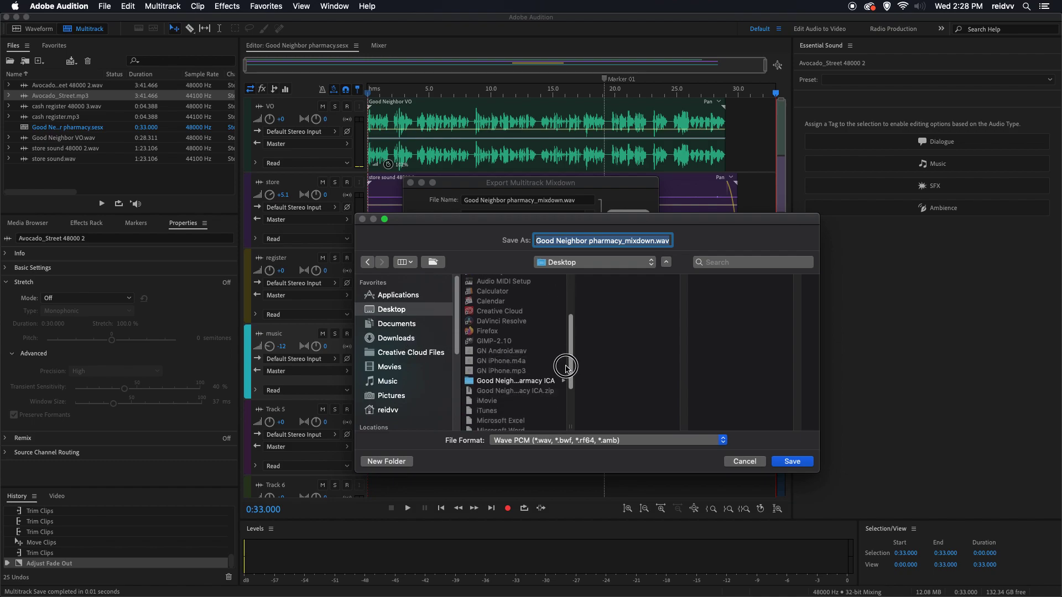
left_click(538, 374)
left_click(792, 462)
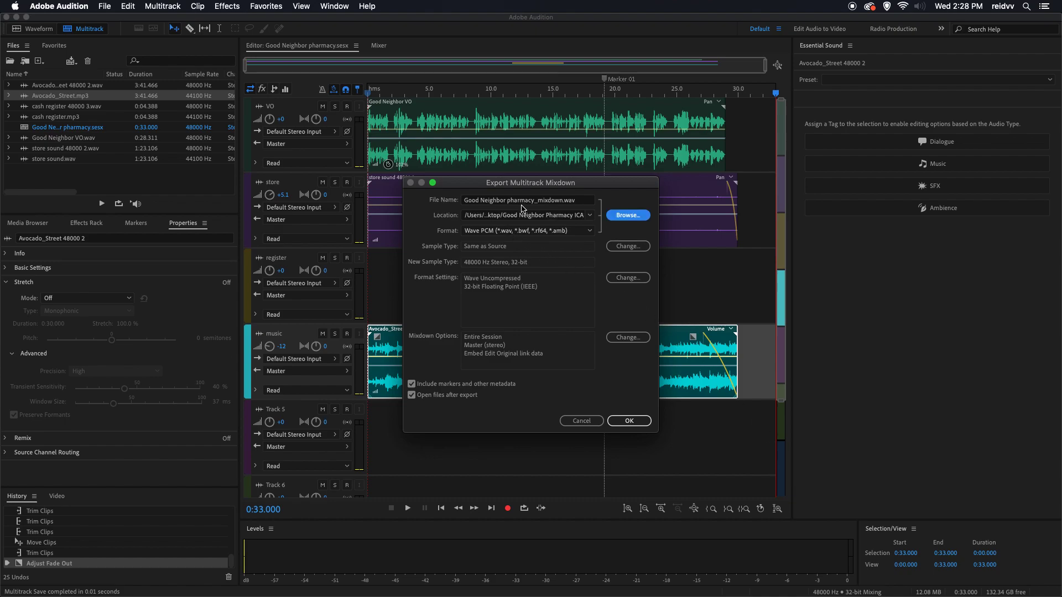
left_click(630, 422)
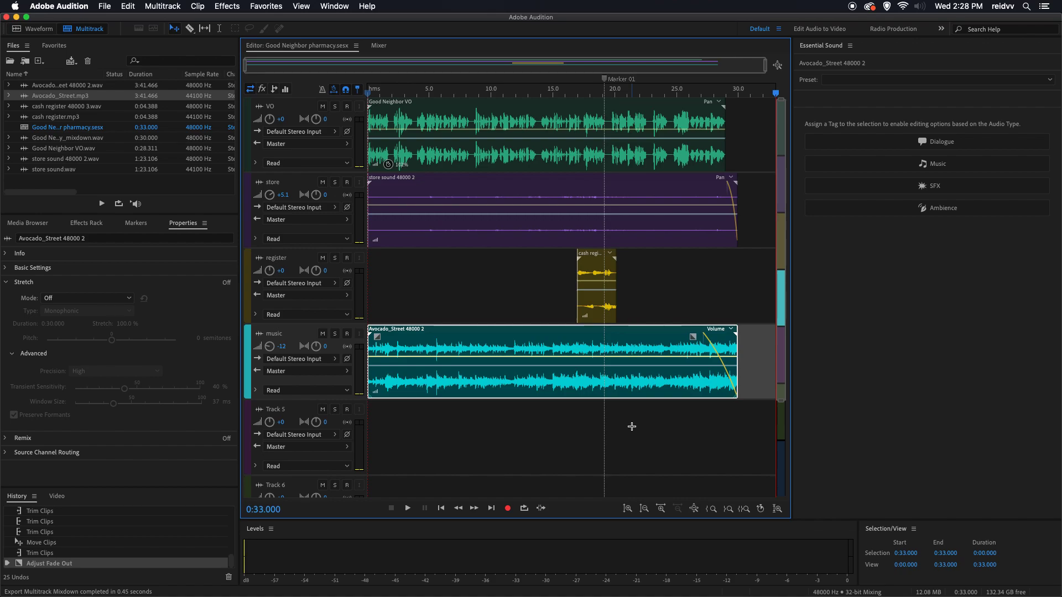
- Switch to Finder, play Good Neighbor pharmacy_mixdown.wav in iTunes to check the export, and close the iTunes window
key("super+h")
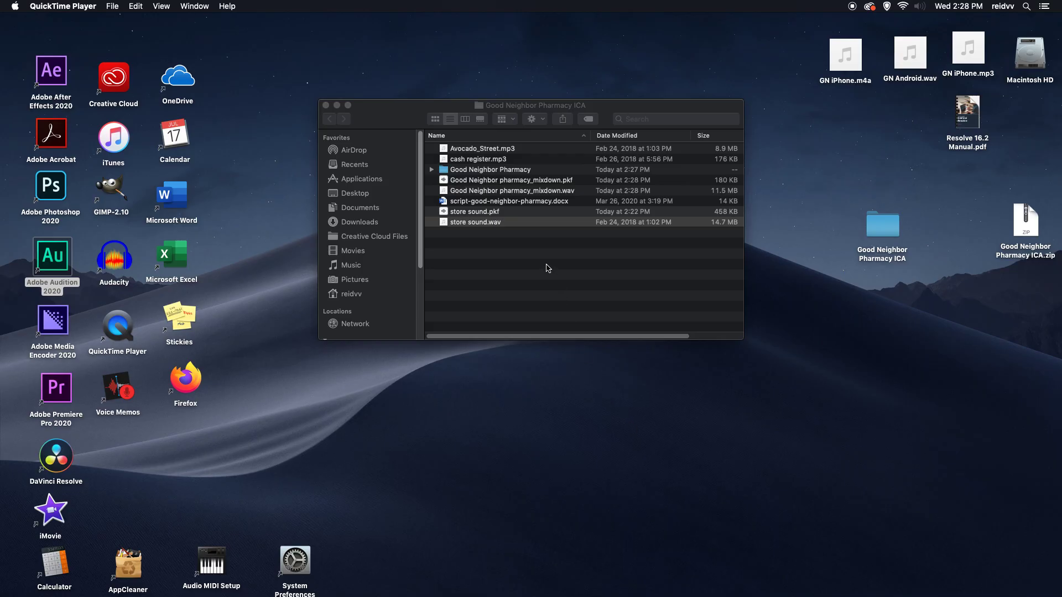
left_click(552, 194)
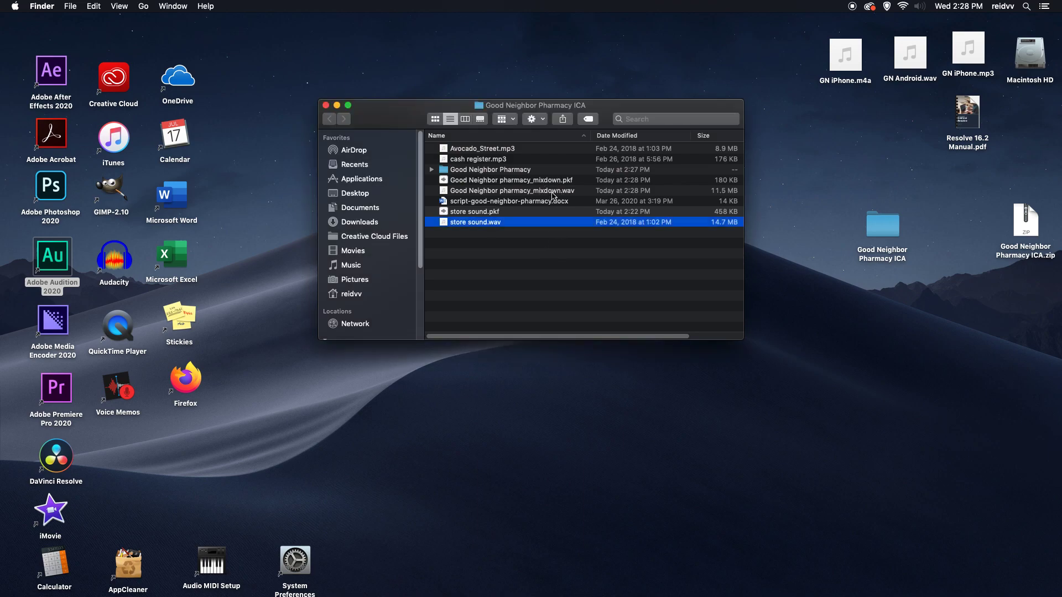
left_click(553, 194)
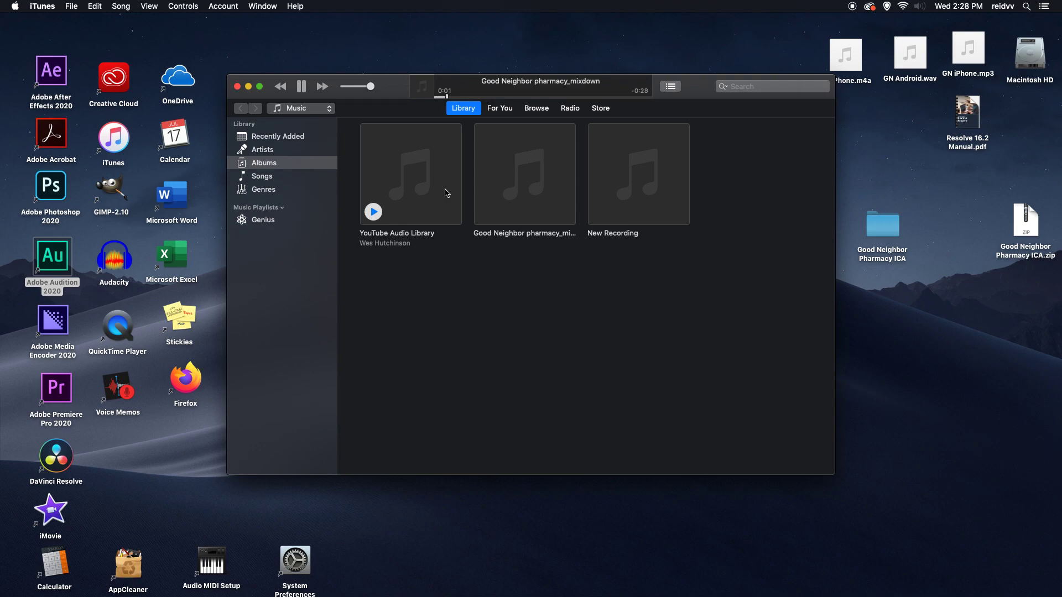
left_click(236, 87)
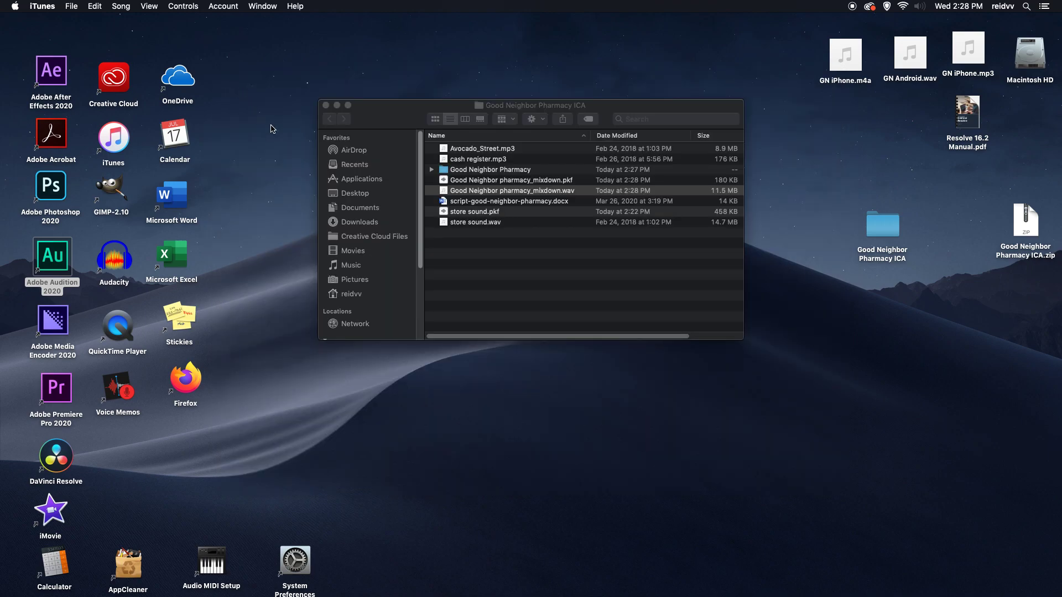